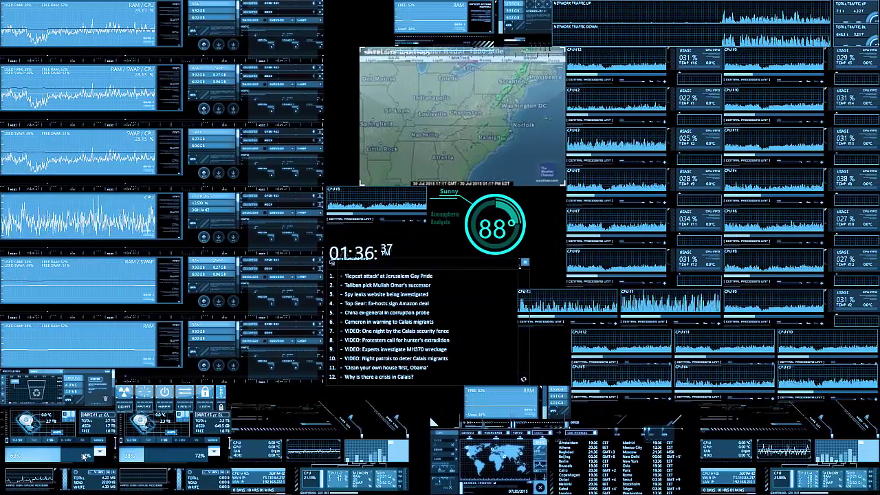
Add a third virtual desktop in Task View and switch to Desktop 1.
{"action": "mouse_move", "coordinate": [48, 490]}
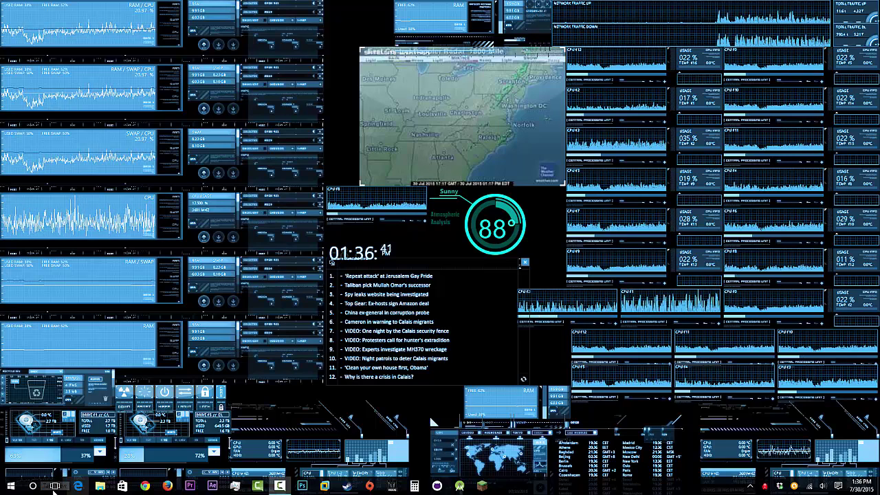
{"action": "left_click", "coordinate": [55, 488]}
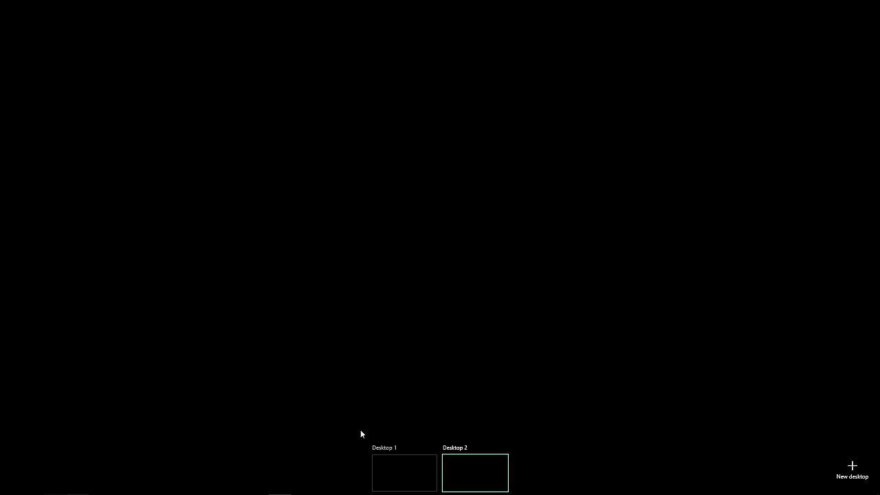
{"action": "left_click", "coordinate": [852, 469]}
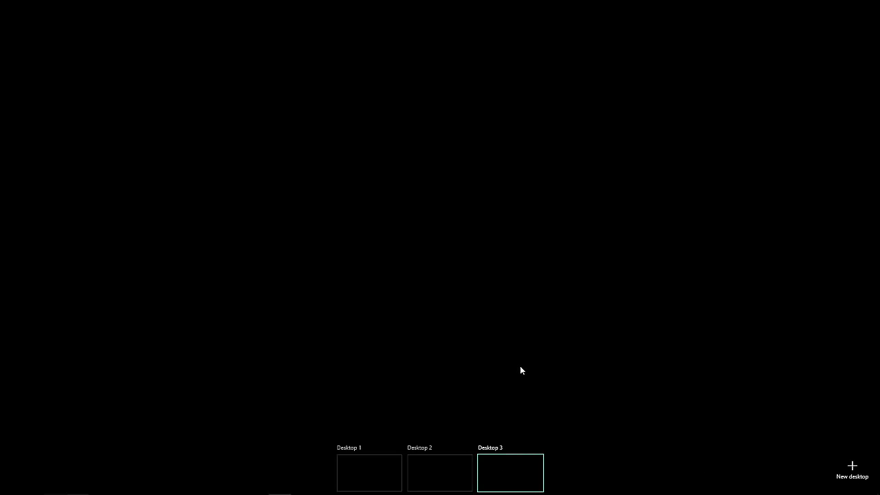
{"action": "left_click", "coordinate": [359, 474]}
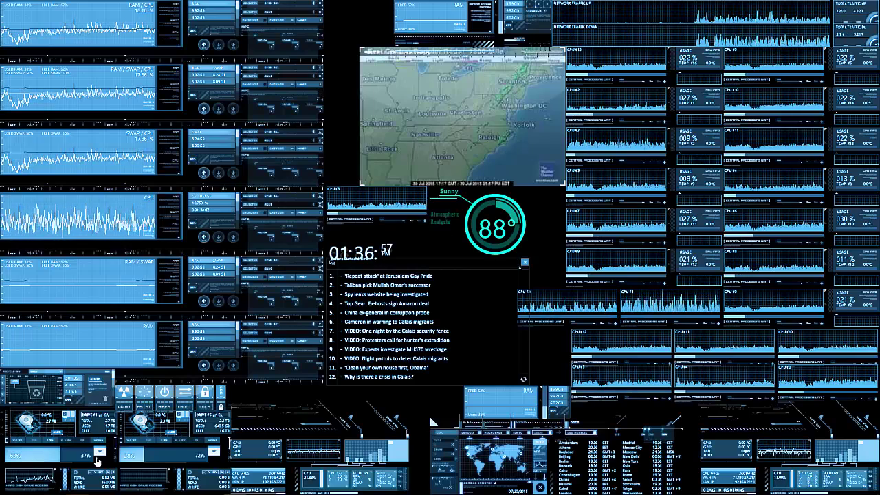
View the open windows and virtual desktops in Task View and return to Desktop 1.
{"action": "left_click", "coordinate": [55, 487]}
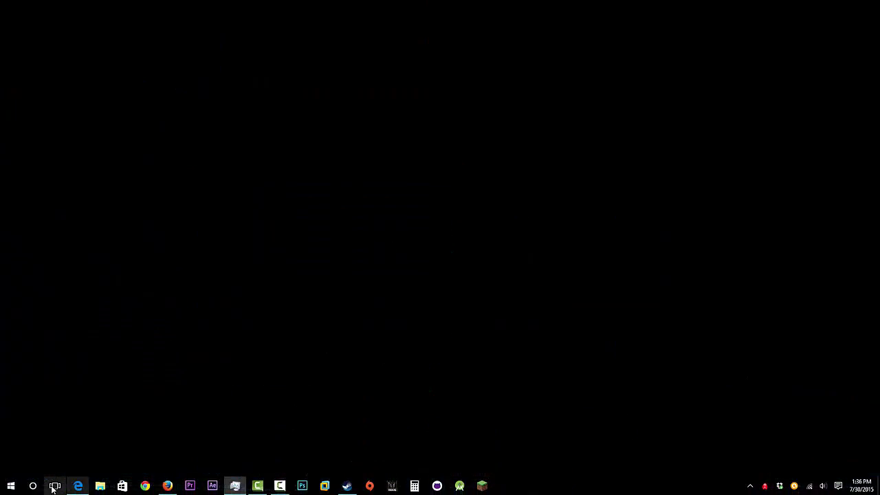
{"action": "left_click", "coordinate": [363, 481]}
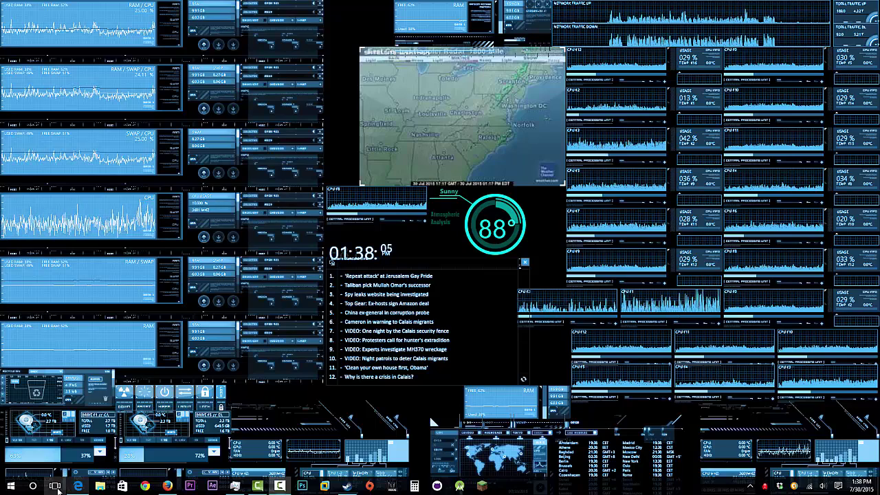
{"action": "left_click", "coordinate": [57, 486]}
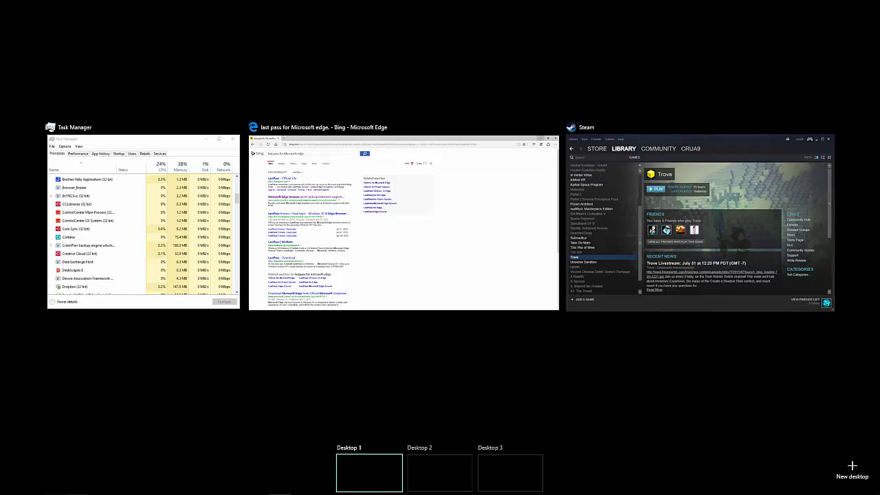
{"action": "left_click", "coordinate": [349, 463]}
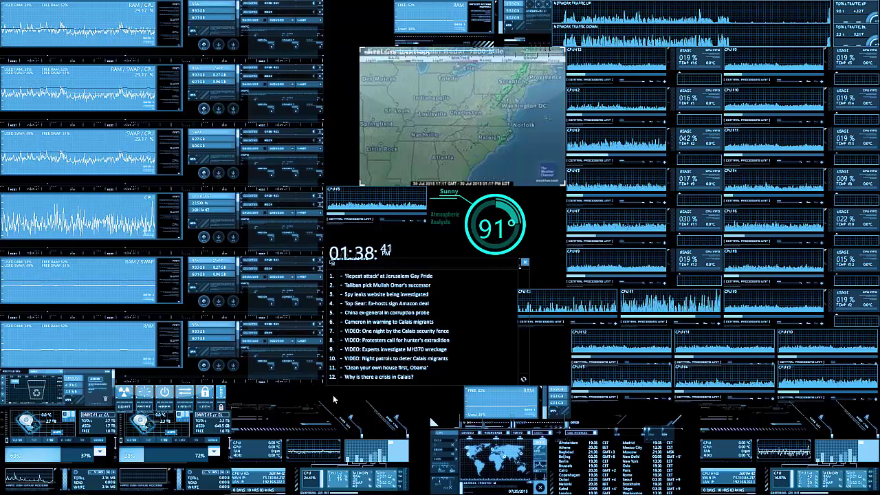
Cycle through Desktop 1's open windows in the window switcher and bring Task Manager to the front.
{"action": "key", "text": "alt+Tab"}
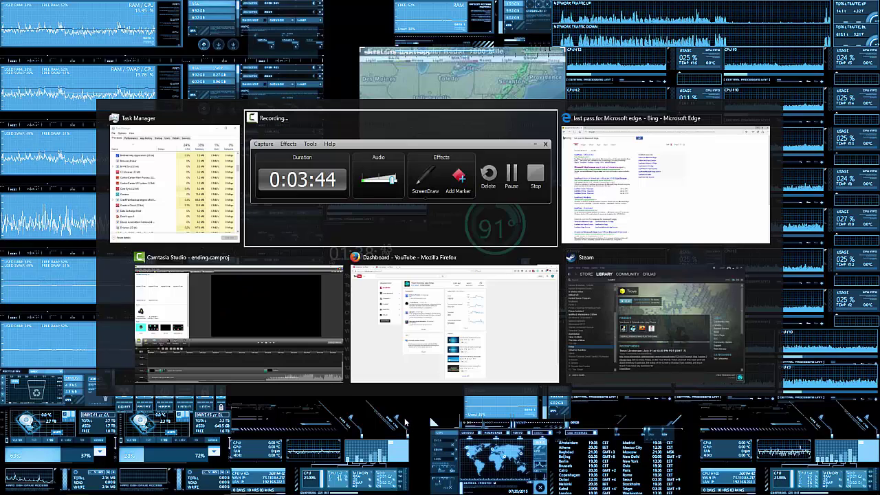
{"action": "key", "text": "Tab"}
{"action": "key", "text": "Tab"}
{"action": "key", "text": "Tab"}
{"action": "key", "text": "Tab"}
{"action": "key", "text": "Tab"}
{"action": "key", "text": "Tab"}
{"action": "key", "text": "Tab"}
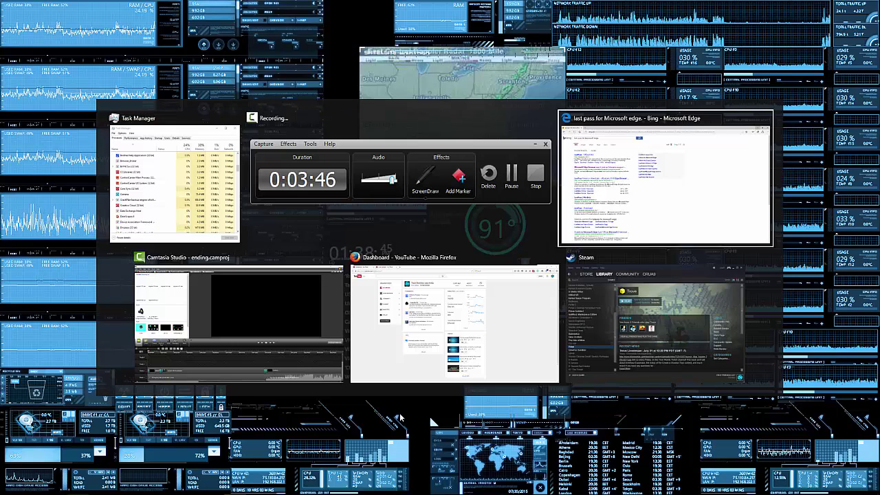
{"action": "key", "text": "Tab"}
{"action": "key", "text": "Tab"}
{"action": "key", "text": "Tab"}
{"action": "key", "text": "Tab"}
{"action": "key", "text": "Tab"}
{"action": "key", "text": "Tab"}
{"action": "key", "text": "Tab"}
{"action": "key", "text": "Tab"}
{"action": "key", "text": "Tab"}
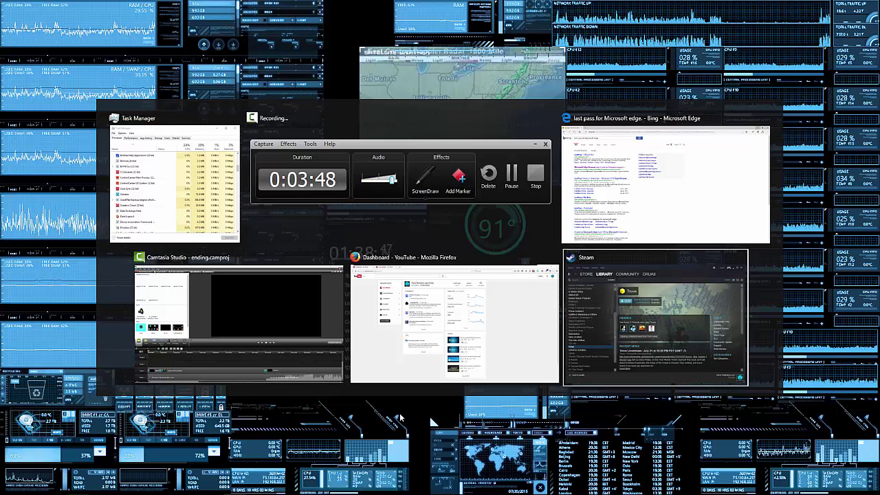
{"action": "key", "text": "Tab"}
{"action": "key", "text": "Tab"}
{"action": "key", "text": "Tab"}
{"action": "key", "text": "Tab"}
{"action": "key", "text": "Tab"}
{"action": "key", "text": "Tab"}
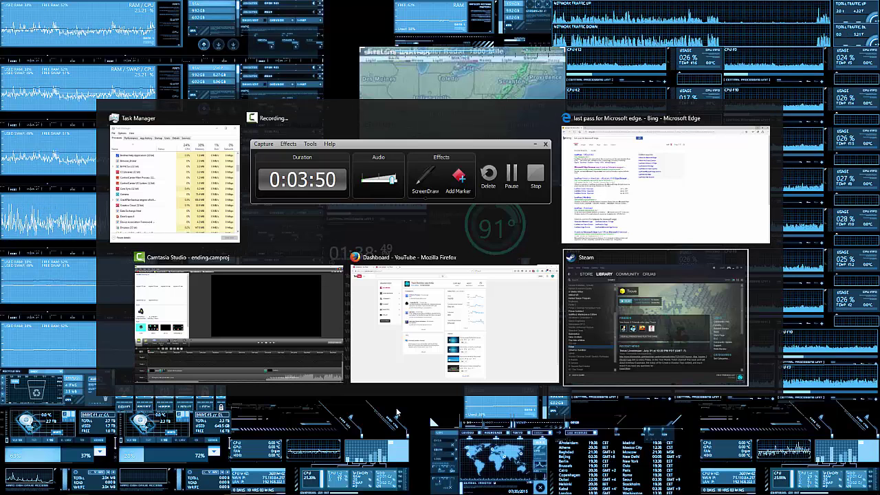
{"action": "key", "text": "Tab"}
{"action": "key", "text": "Tab"}
{"action": "key", "text": "Tab"}
{"action": "key", "text": "Tab"}
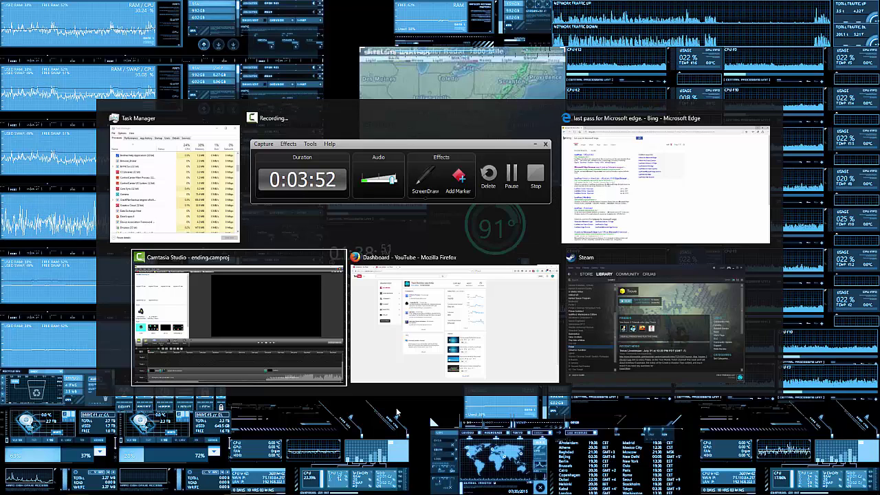
{"action": "key", "text": "Tab"}
{"action": "key", "text": "Tab"}
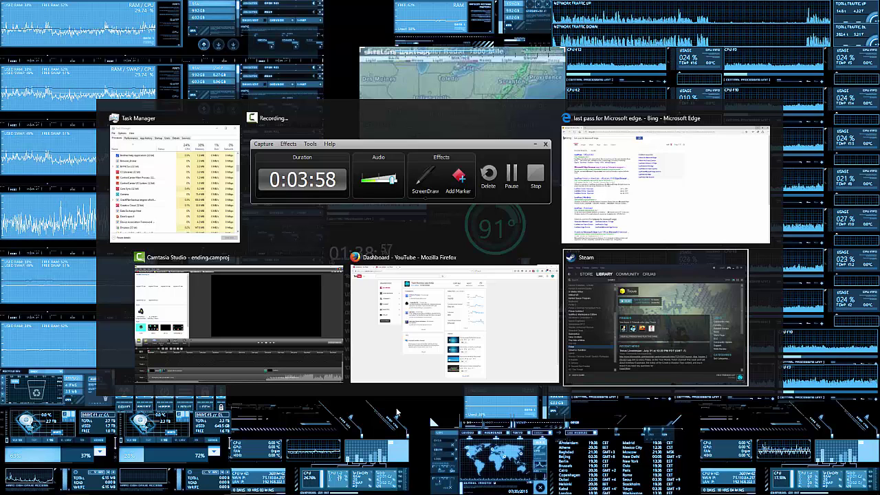
{"action": "key", "text": "alt+Tab"}
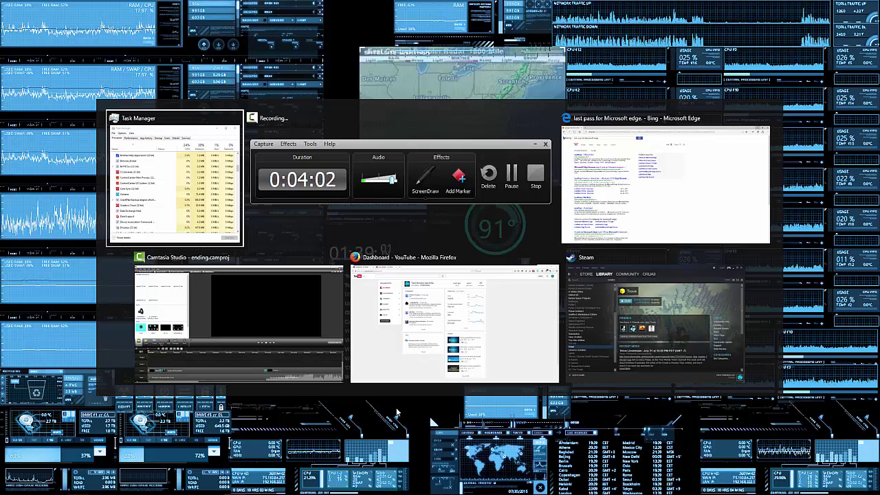
{"action": "key", "text": "alt+Tab"}
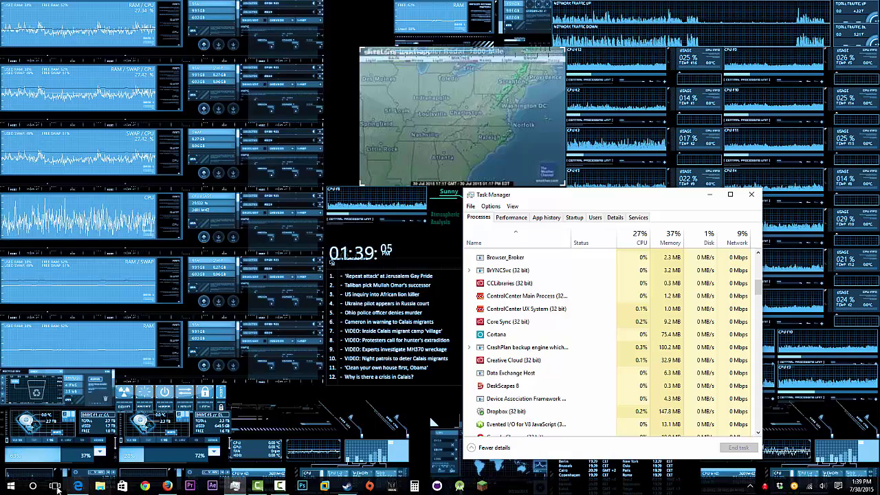
Open File Explorer on Desktop 2 and view that desktop's windows in the window switcher.
{"action": "key", "text": "super+Tab"}
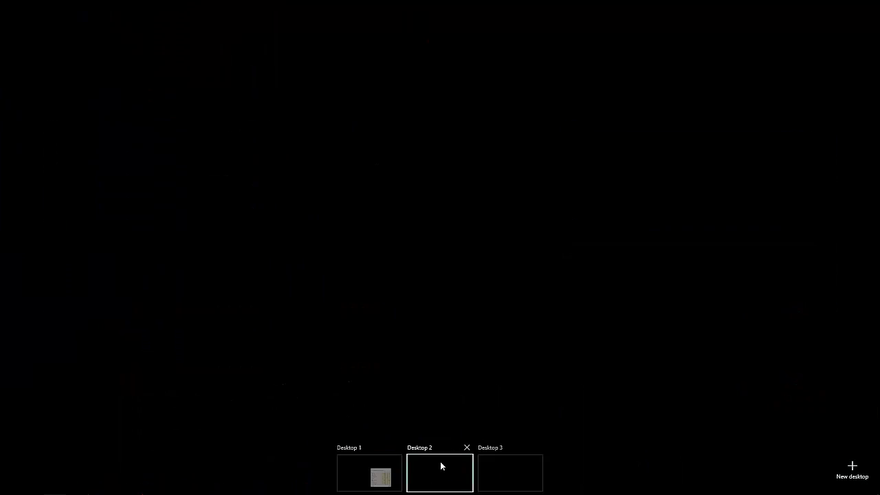
{"action": "left_click", "coordinate": [440, 461]}
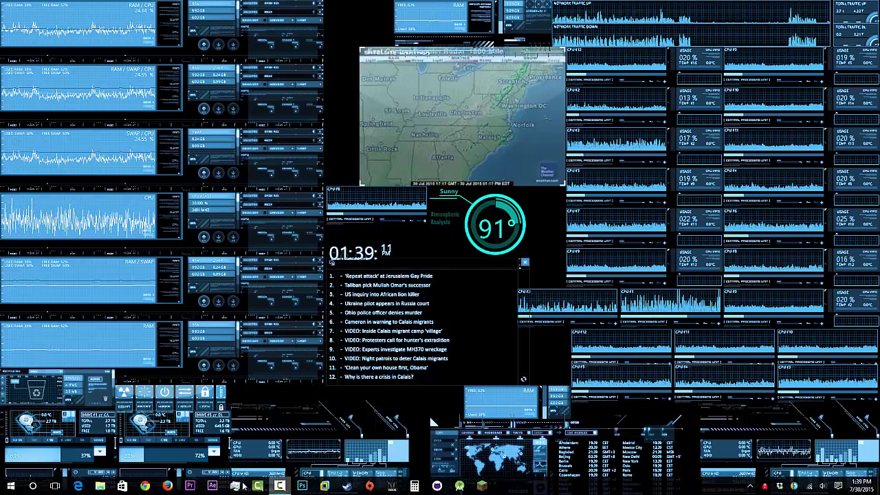
{"action": "left_click", "coordinate": [100, 487]}
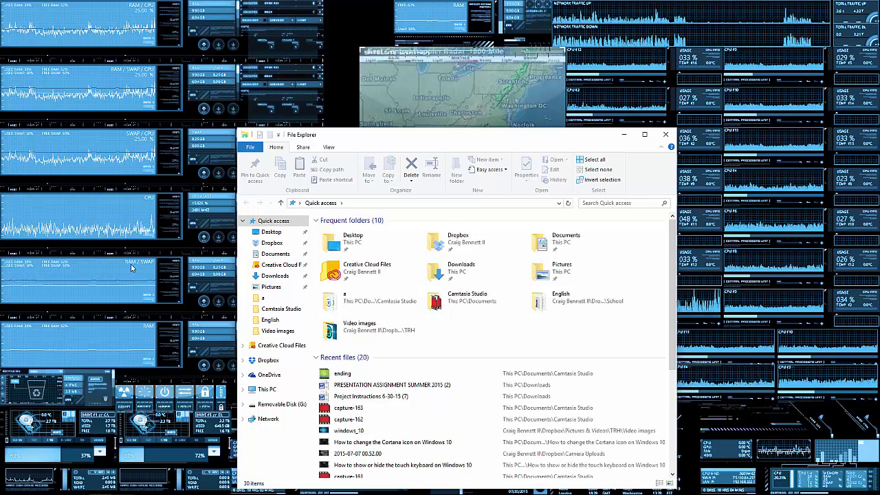
{"action": "key", "text": "alt+Tab"}
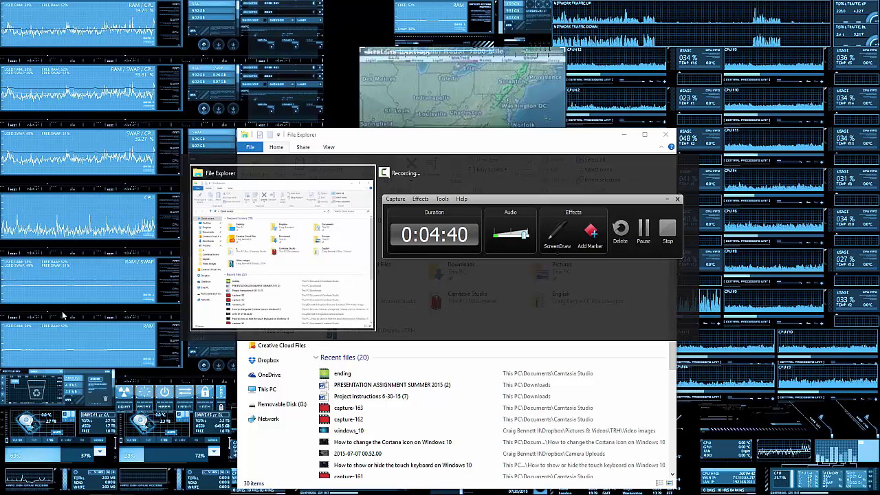
{"action": "key", "text": "alt+Tab"}
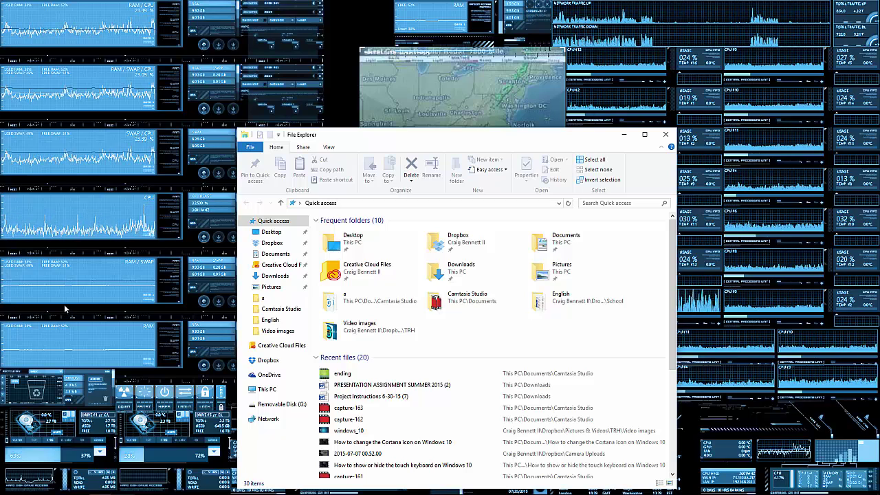
Switch to Desktop 3 and open the Store app there.
{"action": "mouse_move", "coordinate": [49, 489]}
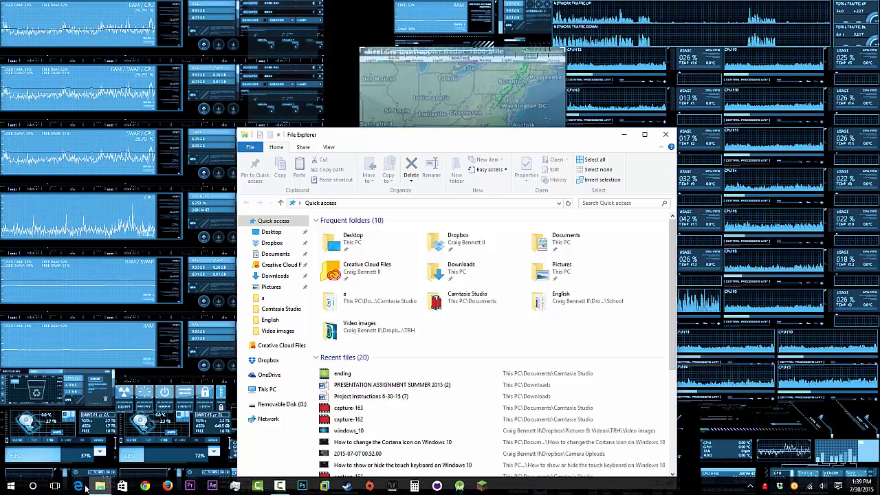
{"action": "left_click", "coordinate": [53, 485]}
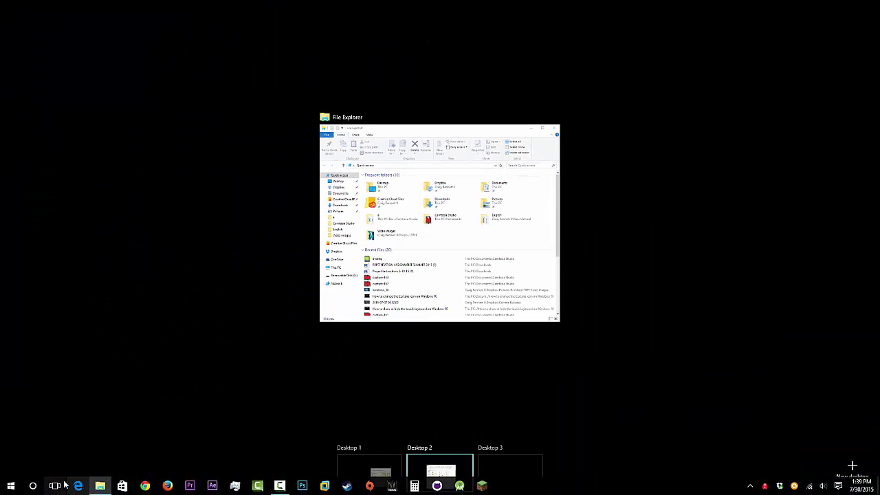
{"action": "left_click", "coordinate": [504, 460]}
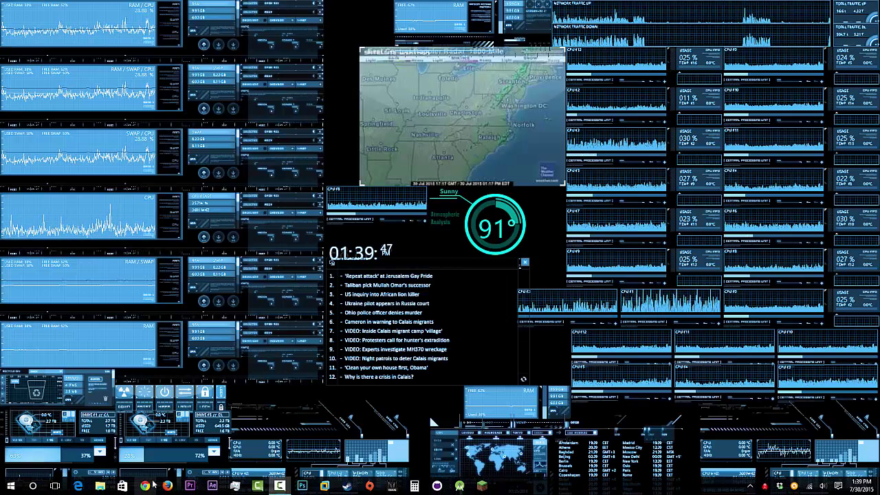
{"action": "left_click", "coordinate": [122, 485]}
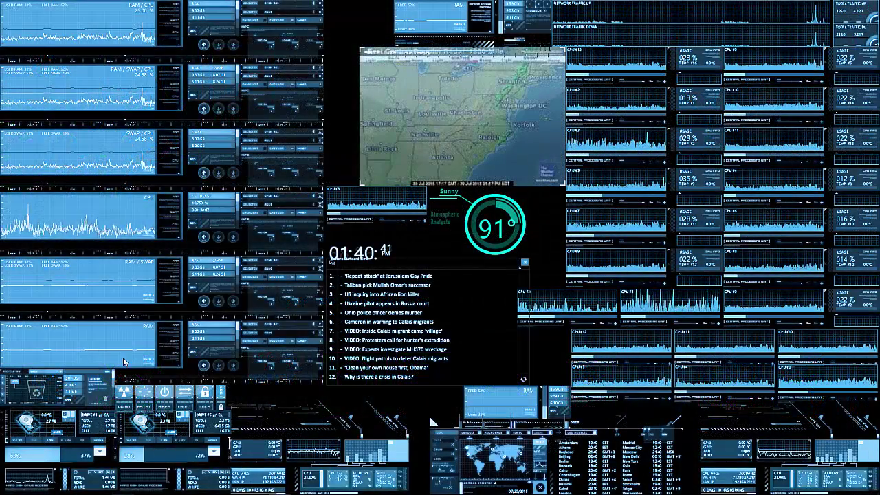
{"action": "mouse_move", "coordinate": [123, 489]}
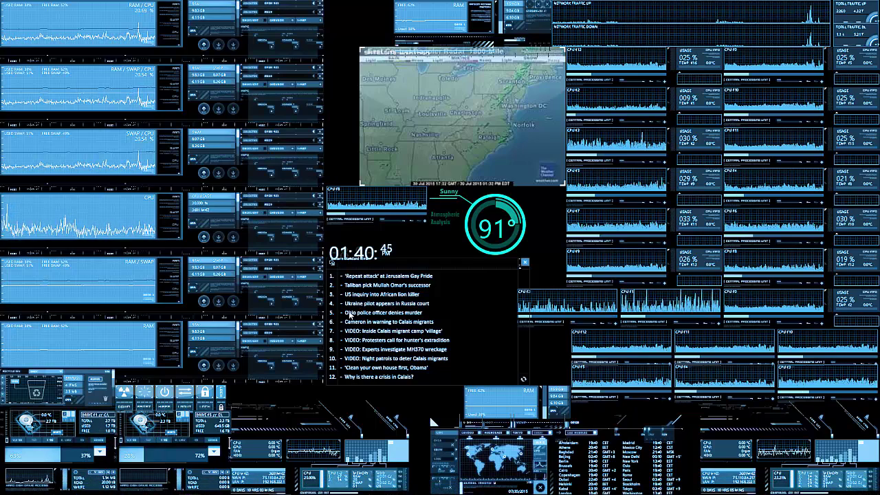
Switch back to Desktop 2, and minimize and restore its File Explorer window.
{"action": "left_click", "coordinate": [58, 486]}
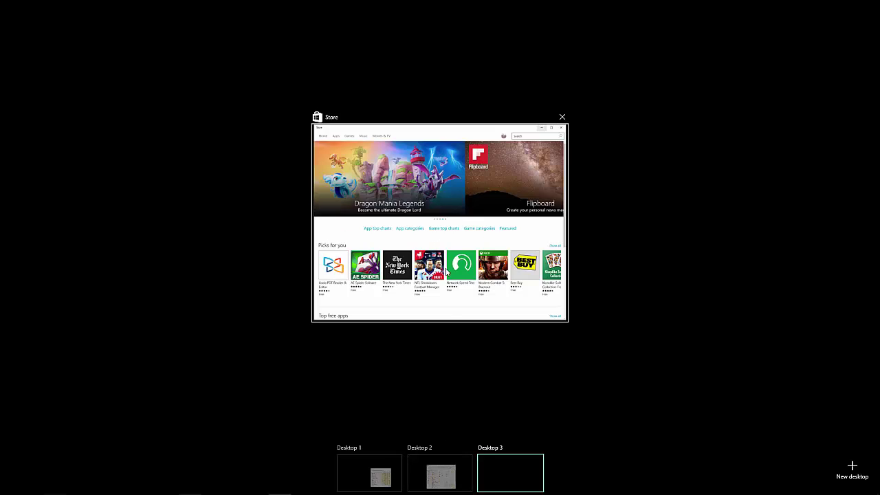
{"action": "mouse_move", "coordinate": [450, 473]}
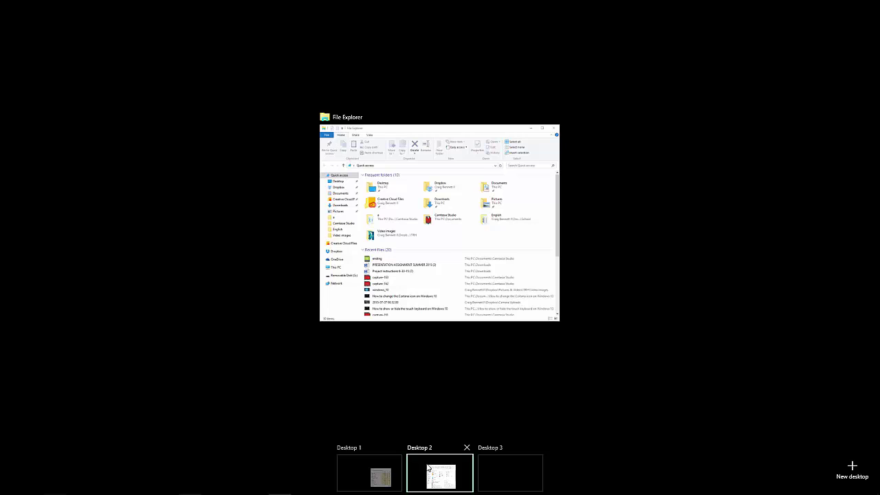
{"action": "left_click", "coordinate": [428, 468]}
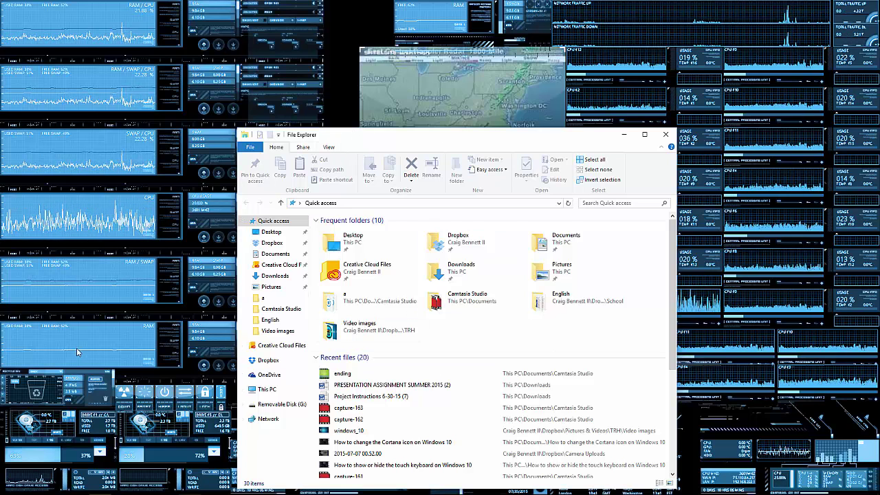
{"action": "mouse_move", "coordinate": [330, 493]}
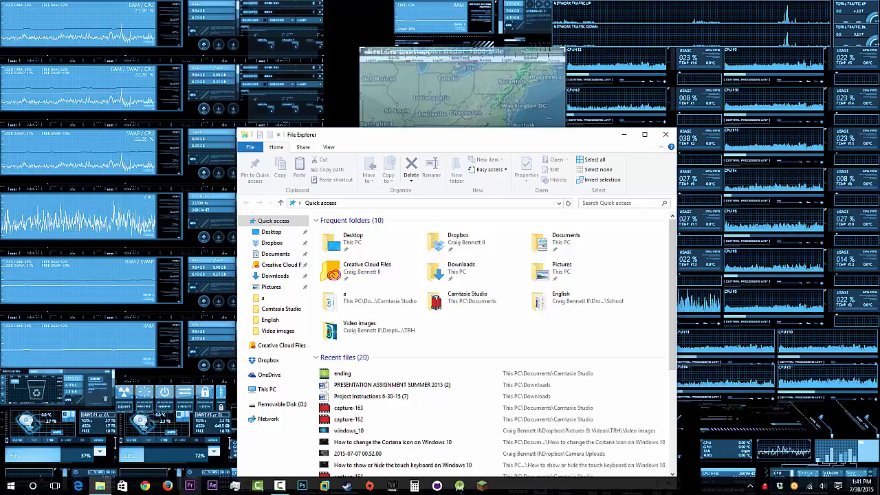
{"action": "left_click", "coordinate": [103, 487]}
{"action": "left_click", "coordinate": [103, 487]}
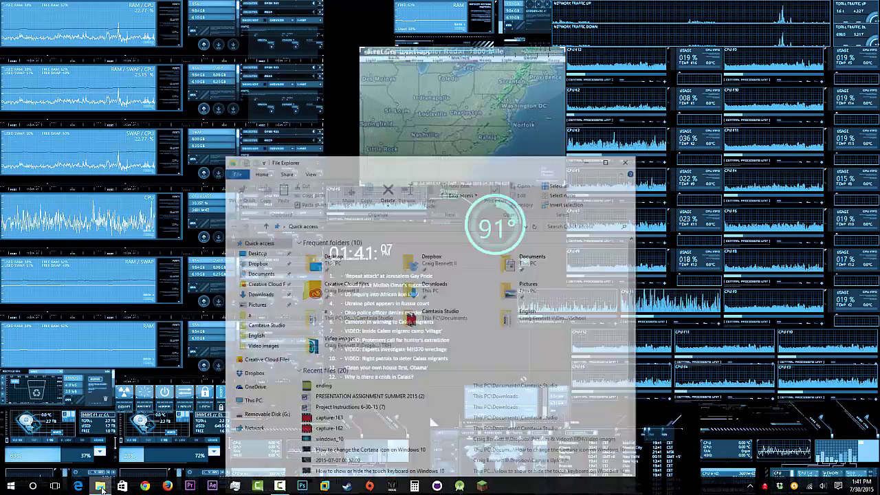
Switch to Desktop 3 through Task View.
{"action": "key", "text": "super+Tab"}
{"action": "left_click", "coordinate": [523, 467]}
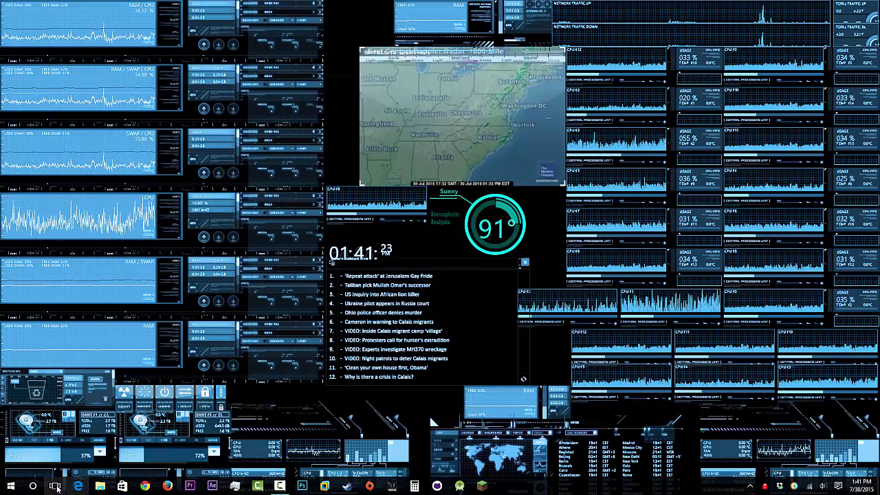
Return to Desktop 2 and open Calculator there.
{"action": "left_click", "coordinate": [55, 485]}
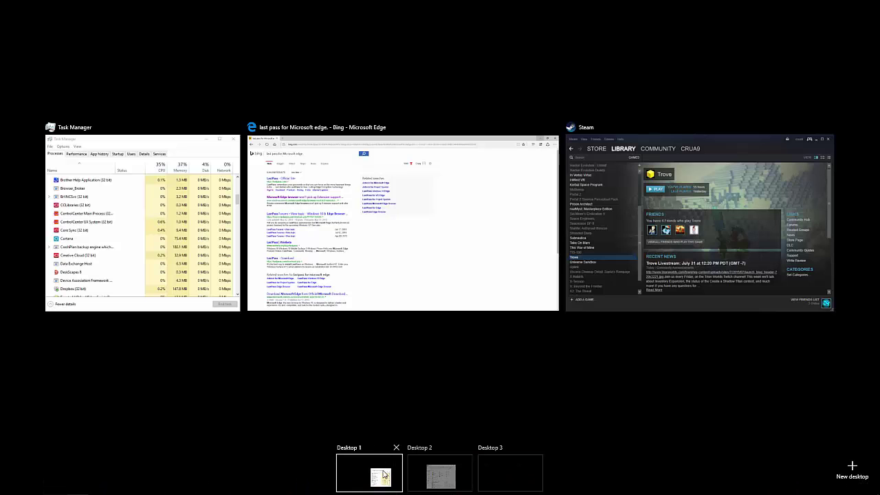
{"action": "left_click", "coordinate": [447, 472]}
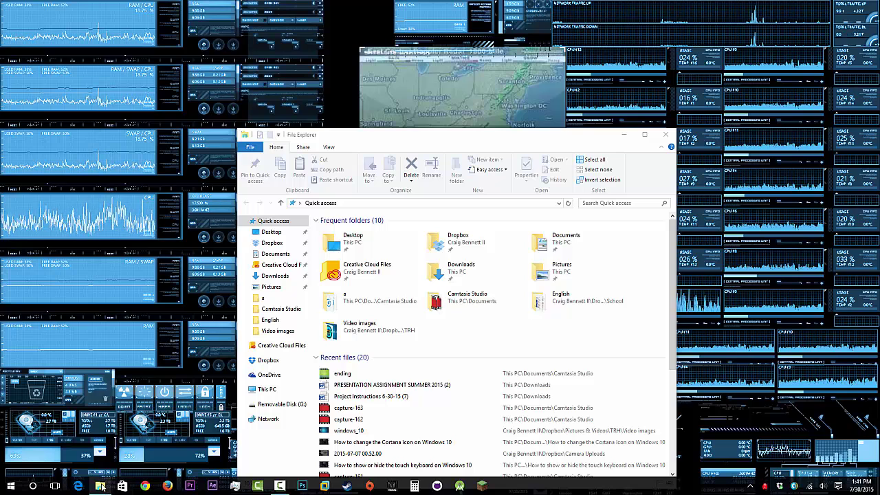
{"action": "left_click", "coordinate": [414, 486]}
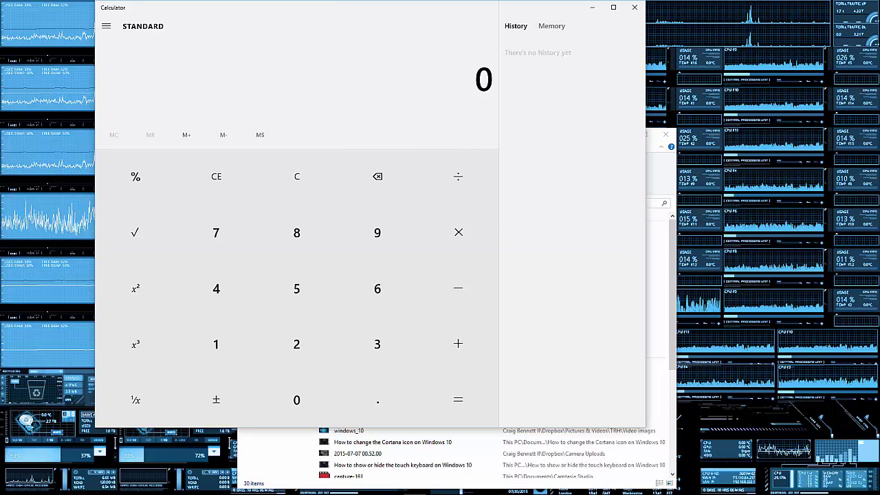
Minimize Calculator and preview the windows of Desktop 1 in Task View.
{"action": "left_click", "coordinate": [634, 8]}
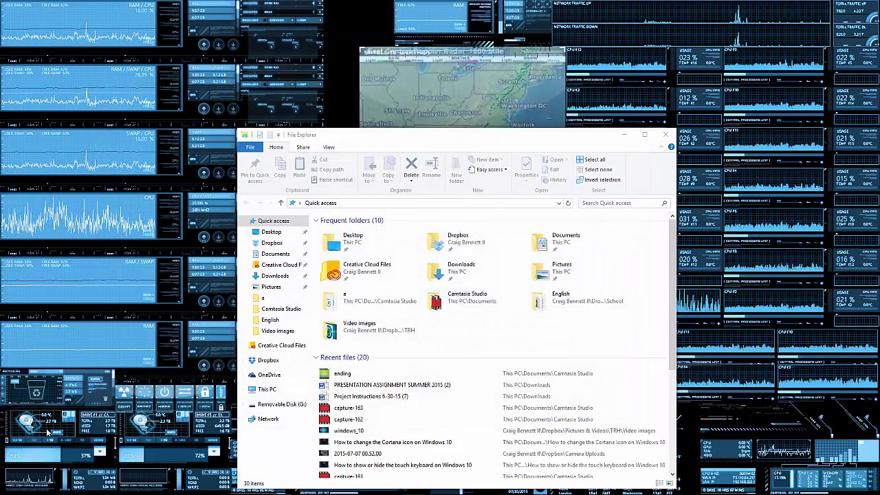
{"action": "mouse_move", "coordinate": [57, 490]}
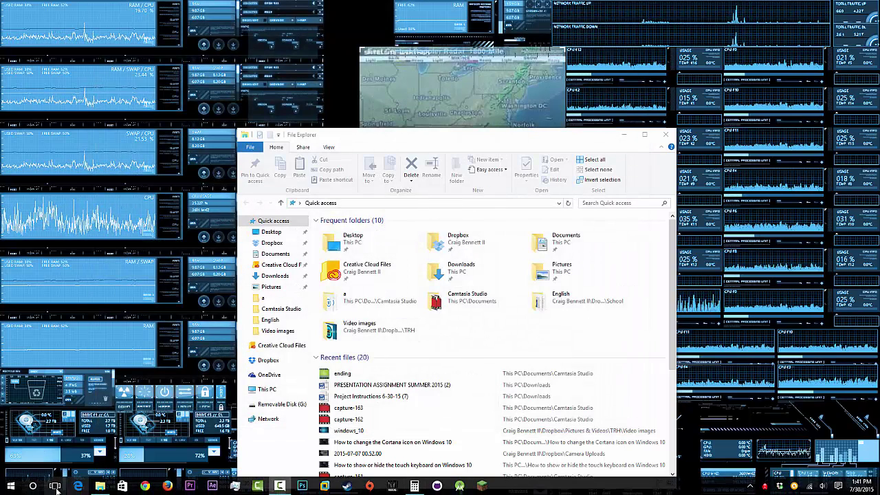
{"action": "left_click", "coordinate": [56, 489]}
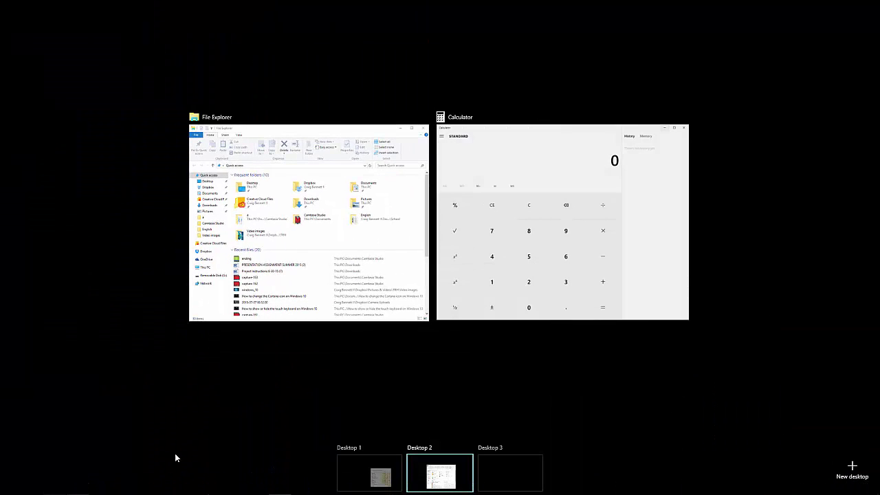
{"action": "mouse_move", "coordinate": [346, 467]}
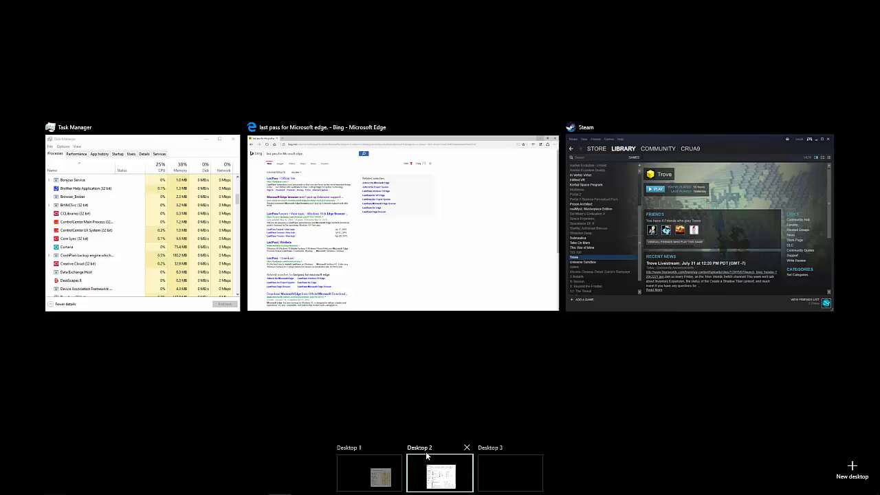
Remove Desktop 3 and Desktop 2 so their windows merge into Desktop 1.
{"action": "mouse_move", "coordinate": [512, 455]}
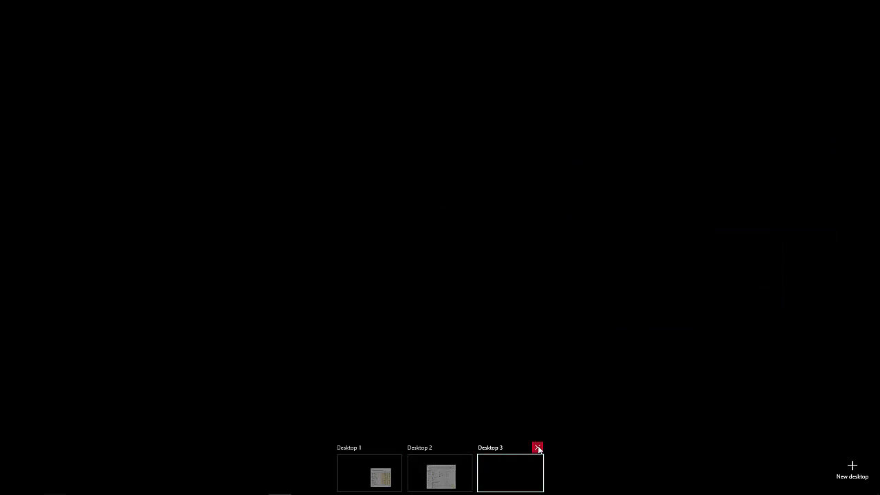
{"action": "left_click", "coordinate": [537, 447]}
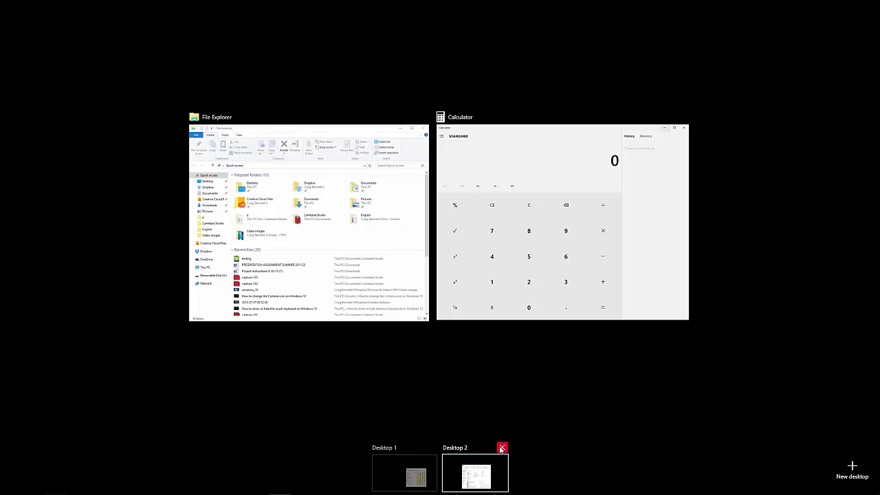
{"action": "left_click", "coordinate": [501, 448]}
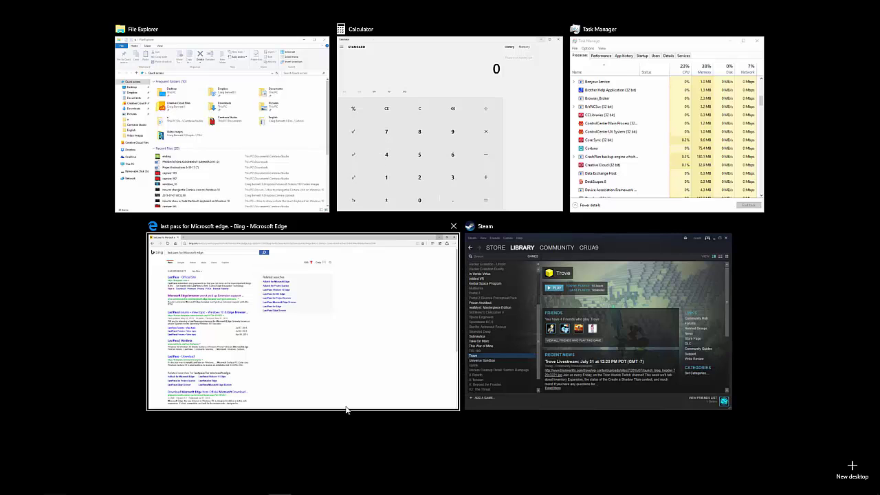
Add a second desktop in Task View and remove Desktop 1.
{"action": "left_click", "coordinate": [851, 470]}
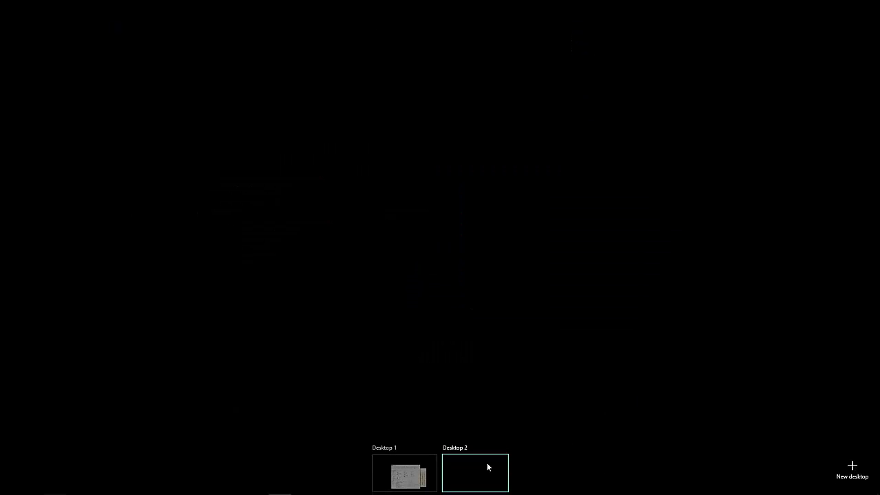
{"action": "left_click", "coordinate": [432, 447]}
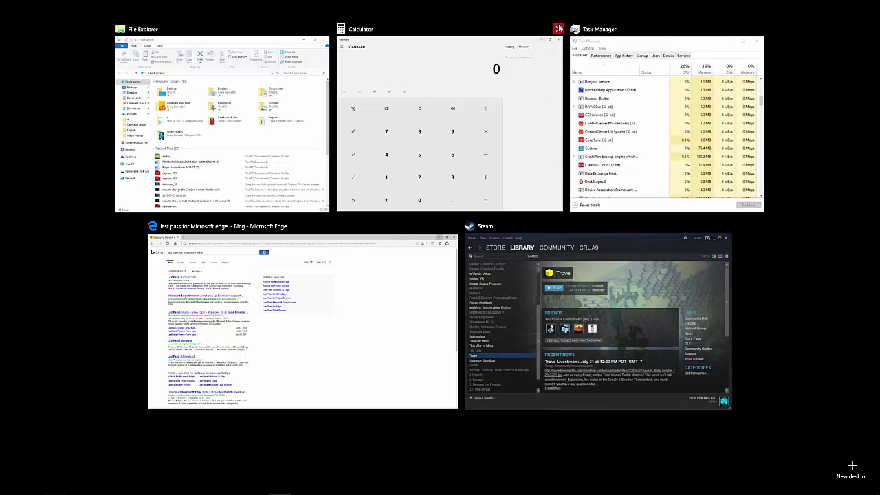
Close Calculator and File Explorer from Task View and return to the desktop.
{"action": "left_click", "coordinate": [558, 30]}
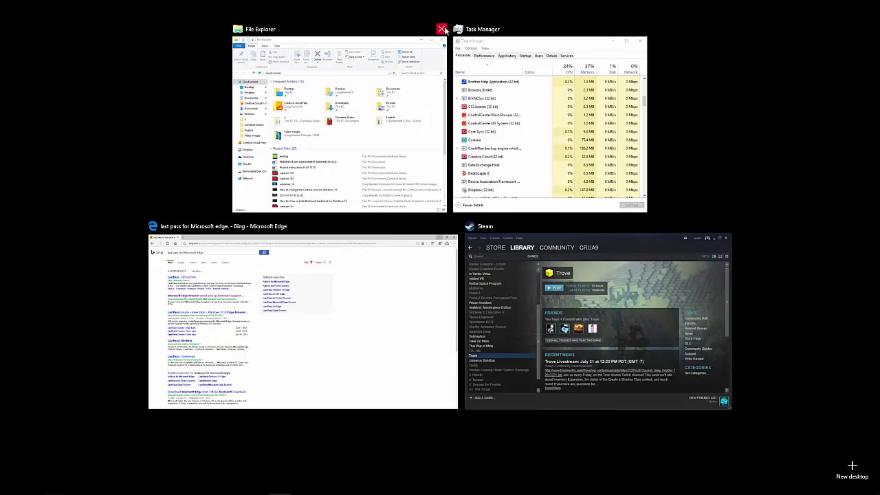
{"action": "left_click", "coordinate": [442, 29]}
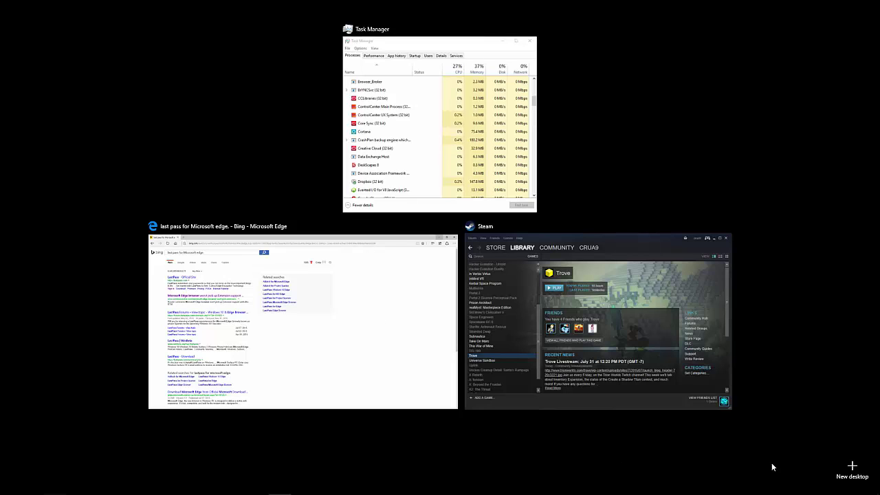
{"action": "left_click", "coordinate": [426, 441]}
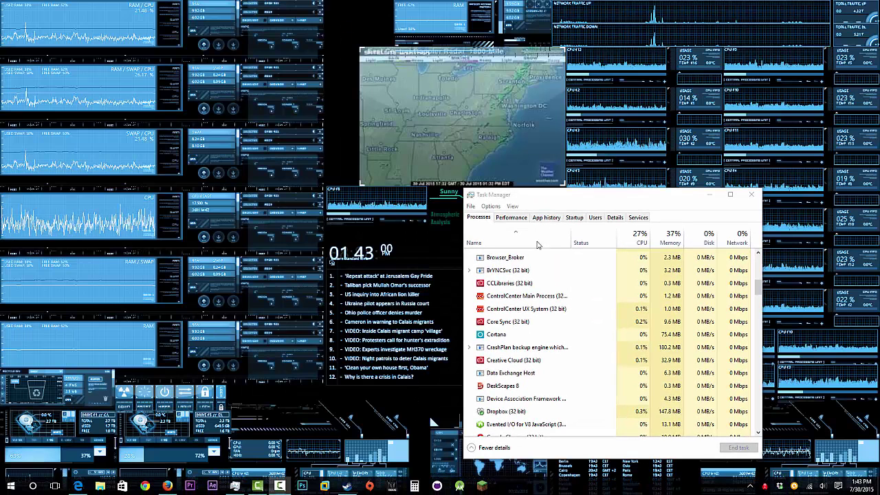
Minimize Task Manager, and open Microsoft Edge snapped to the upper-left quarter of the screen.
{"action": "left_click", "coordinate": [750, 196]}
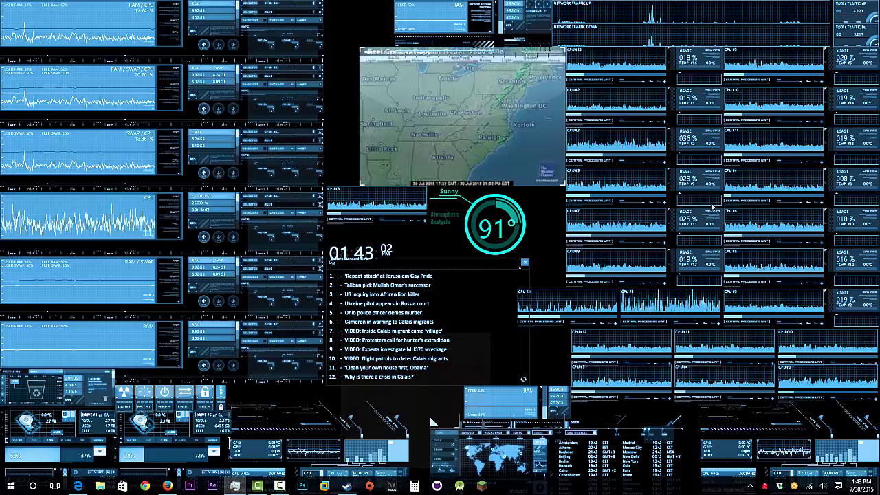
{"action": "left_click", "coordinate": [78, 485]}
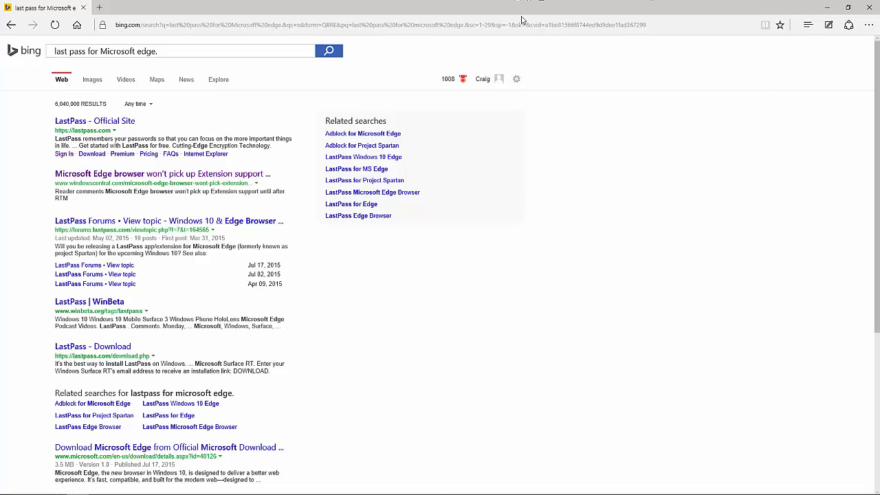
{"action": "key", "text": "super+Left"}
{"action": "key", "text": "super+Up"}
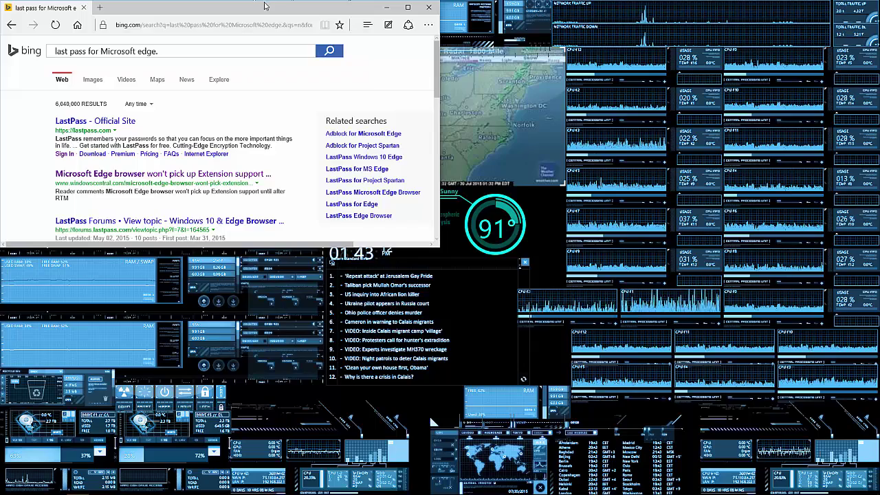
Snap Microsoft Edge to the left half of the screen and fill the right half with Task Manager.
{"action": "left_click_drag", "start_coordinate": [264, 6], "coordinate": [0, 12]}
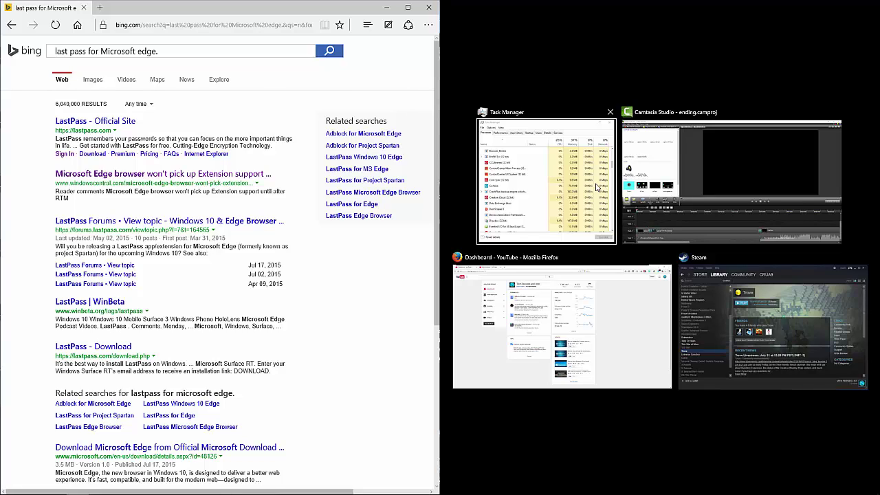
{"action": "left_click", "coordinate": [566, 208]}
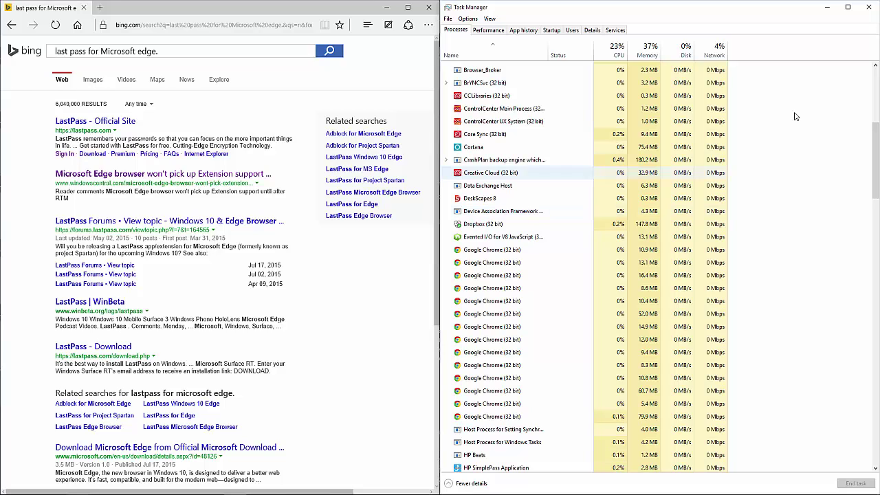
Minimize Microsoft Edge and pull Task Manager out of its snapped half into a floating window.
{"action": "left_click", "coordinate": [388, 7]}
{"action": "left_click_drag", "start_coordinate": [633, 16], "coordinate": [566, 120]}
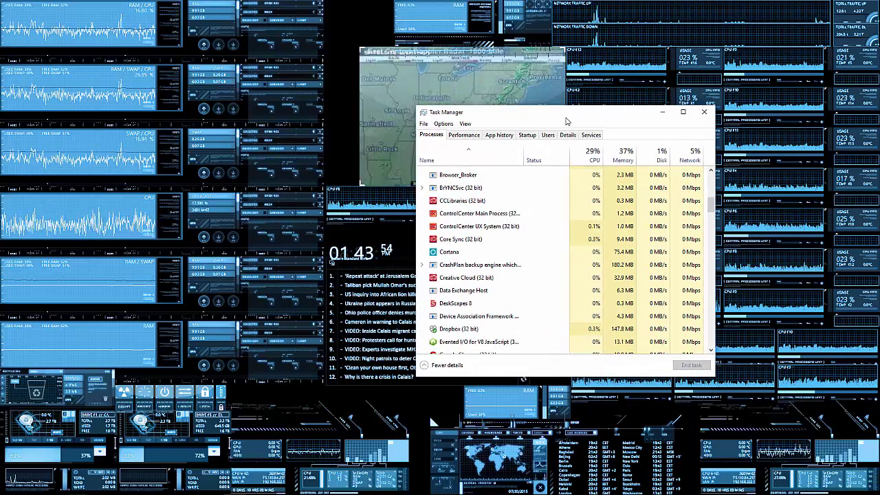
Snap Task Manager to the left half, dismiss the window suggestions, and return it to a floating window.
{"action": "key", "text": "super+Left"}
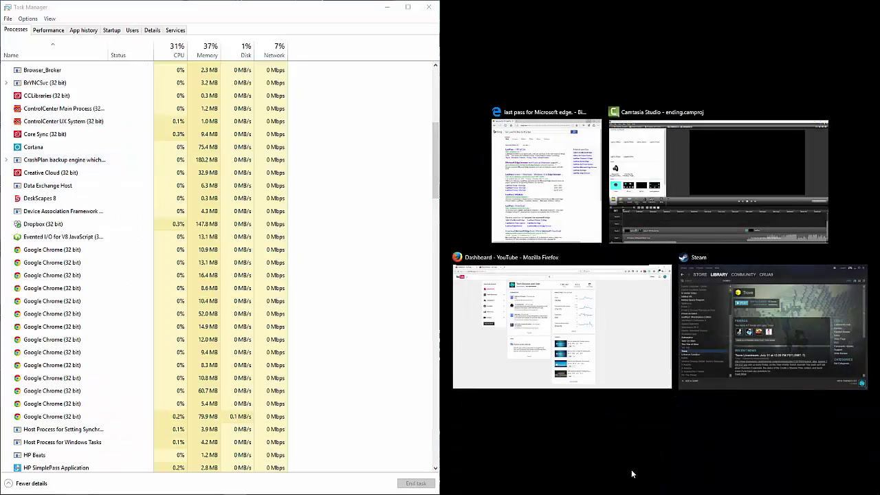
{"action": "left_click", "coordinate": [602, 453]}
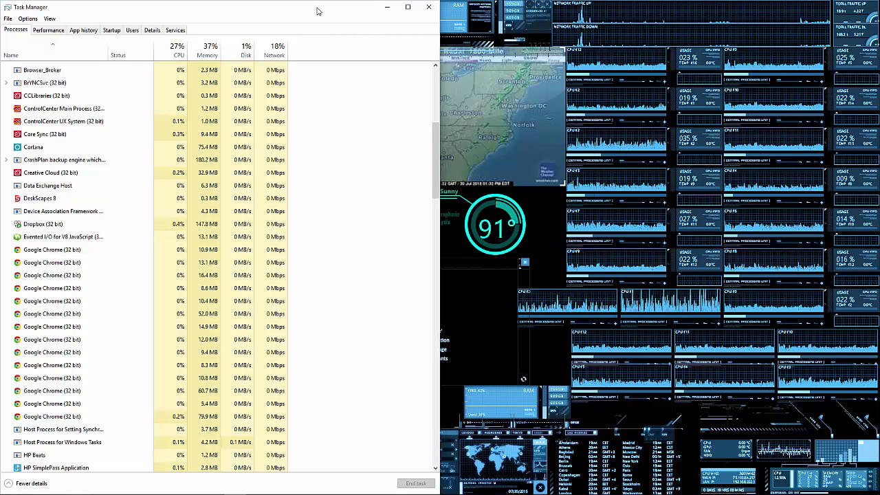
{"action": "left_click_drag", "start_coordinate": [317, 10], "coordinate": [292, 77]}
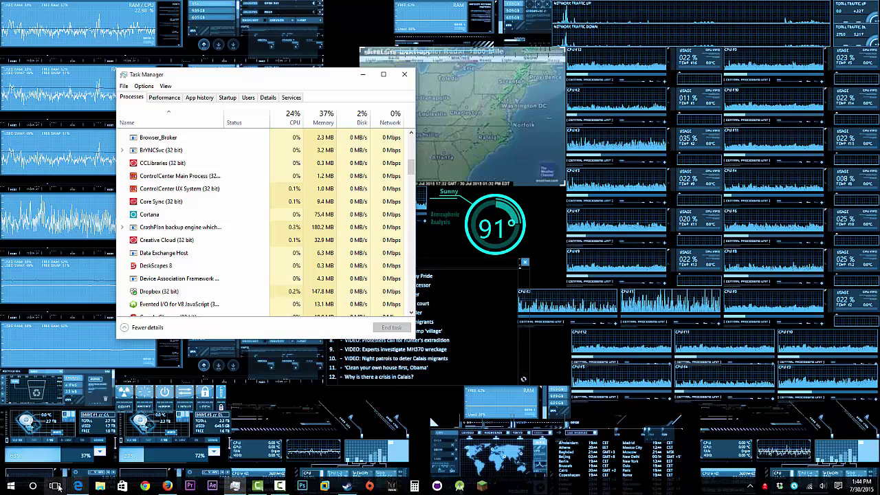
Open Task View and keep adding new desktops up to Desktop 48.
{"action": "left_click", "coordinate": [58, 486]}
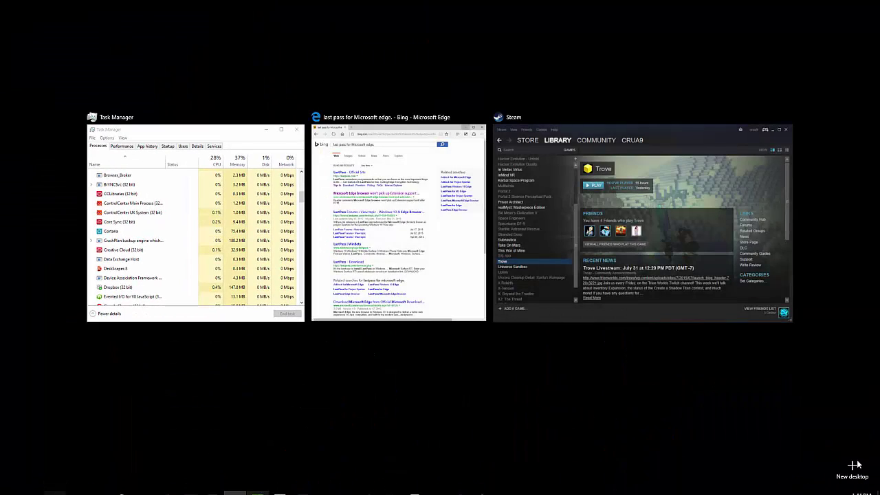
{"action": "left_click", "coordinate": [857, 465]}
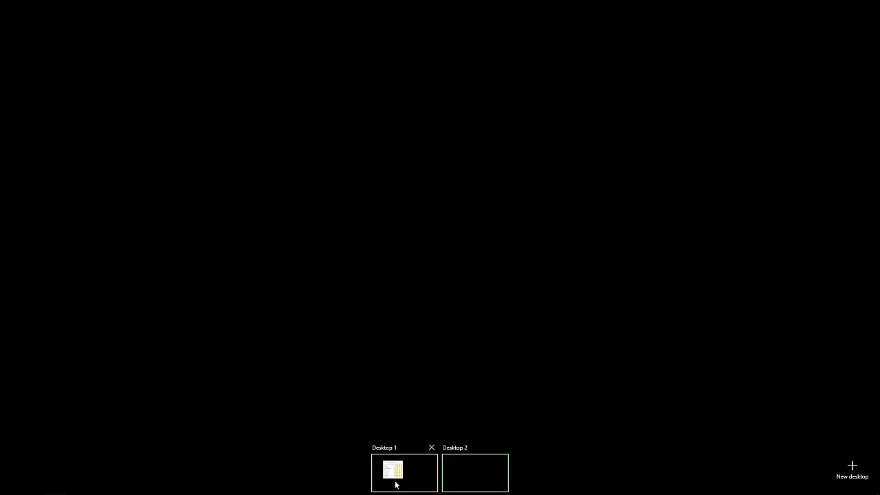
{"action": "left_click", "coordinate": [854, 466]}
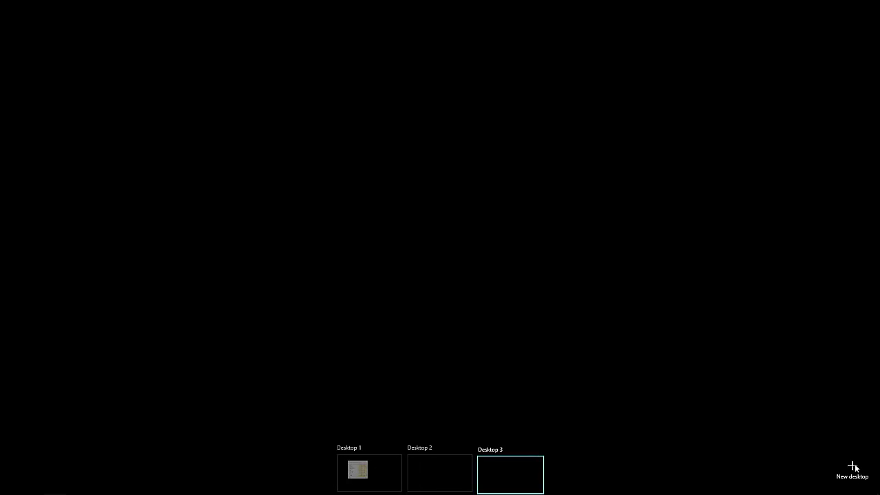
{"action": "left_click", "coordinate": [855, 466]}
{"action": "left_click", "coordinate": [855, 466]}
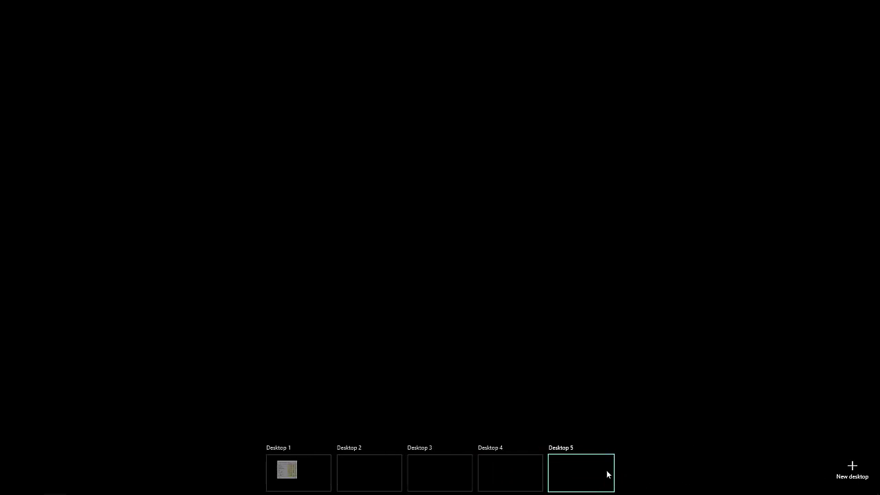
{"action": "mouse_move", "coordinate": [610, 449]}
{"action": "left_click", "coordinate": [855, 466]}
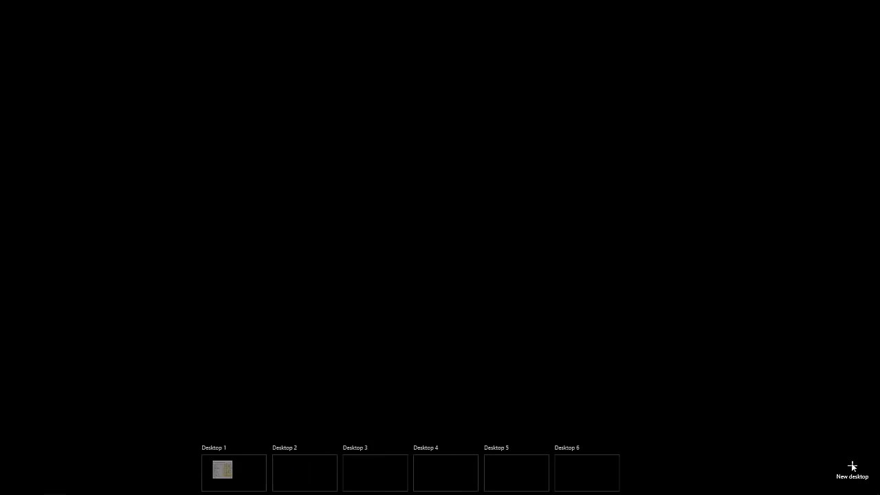
{"action": "left_click", "coordinate": [855, 467]}
{"action": "double_click", "coordinate": [855, 466]}
{"action": "left_click", "coordinate": [855, 467]}
{"action": "double_click", "coordinate": [855, 466]}
{"action": "left_click", "coordinate": [855, 467]}
{"action": "double_click", "coordinate": [854, 467]}
{"action": "double_click", "coordinate": [852, 467]}
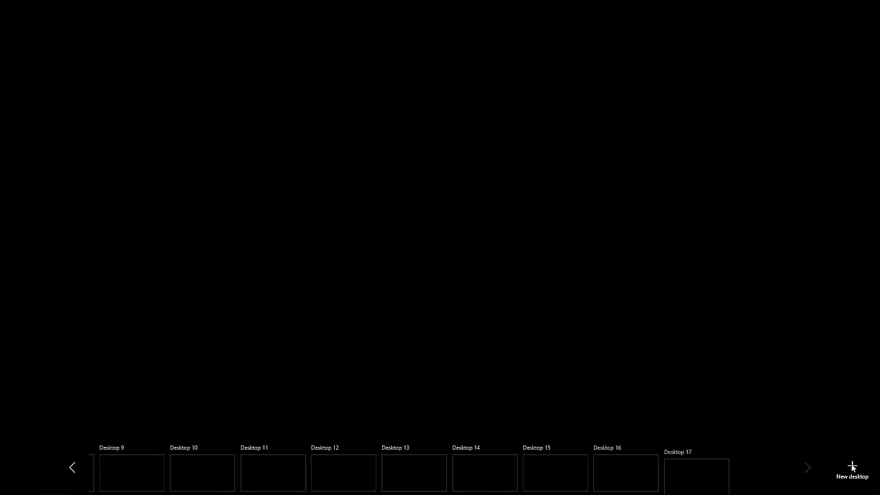
{"action": "left_click", "coordinate": [852, 467]}
{"action": "double_click", "coordinate": [852, 467]}
{"action": "left_click", "coordinate": [852, 468]}
{"action": "double_click", "coordinate": [852, 467]}
{"action": "double_click", "coordinate": [852, 467]}
{"action": "double_click", "coordinate": [853, 468]}
{"action": "left_click", "coordinate": [852, 468]}
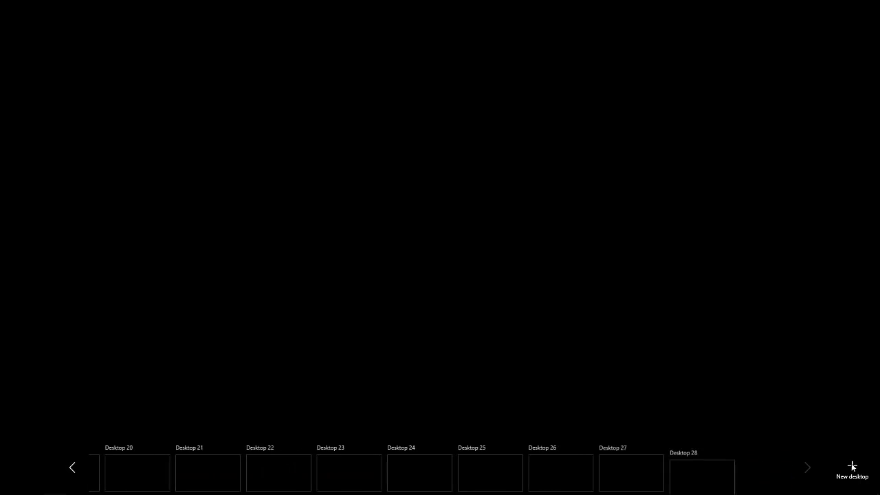
{"action": "double_click", "coordinate": [852, 467]}
{"action": "left_click", "coordinate": [852, 467]}
{"action": "double_click", "coordinate": [852, 467]}
{"action": "double_click", "coordinate": [853, 467]}
{"action": "left_click", "coordinate": [852, 467]}
{"action": "double_click", "coordinate": [852, 468]}
{"action": "left_click", "coordinate": [852, 467]}
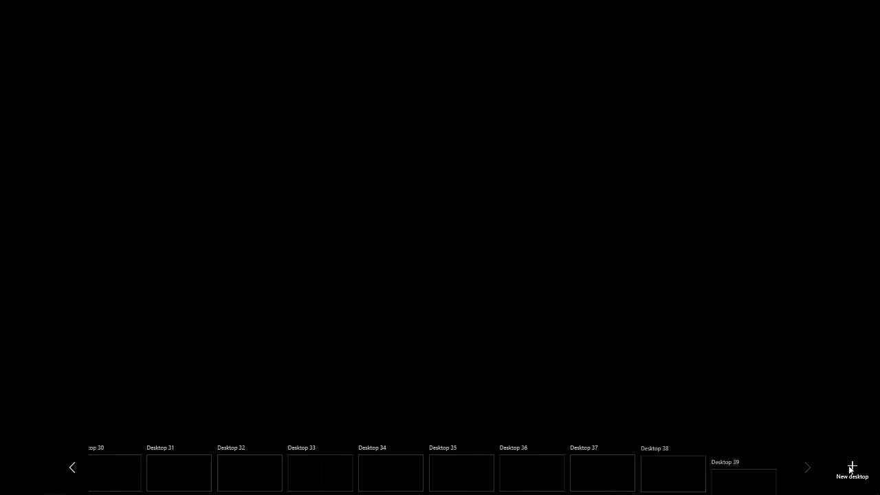
{"action": "double_click", "coordinate": [852, 467]}
{"action": "left_click", "coordinate": [852, 468]}
{"action": "double_click", "coordinate": [852, 467]}
{"action": "left_click", "coordinate": [852, 467]}
{"action": "double_click", "coordinate": [852, 468]}
{"action": "left_click", "coordinate": [852, 467]}
{"action": "left_click", "coordinate": [853, 468]}
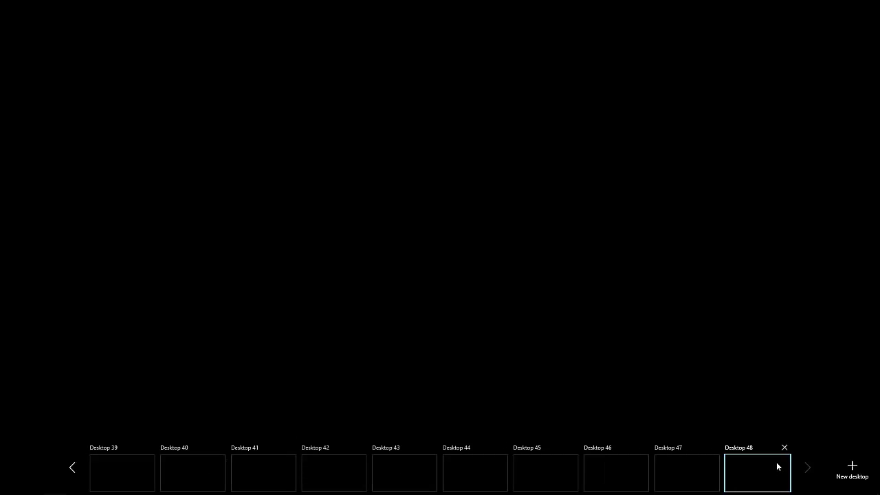
Go back through the desktop strip in Task View and remove a run of desktops starting around Desktop 26, leaving 29 desktops.
{"action": "left_click", "coordinate": [71, 468]}
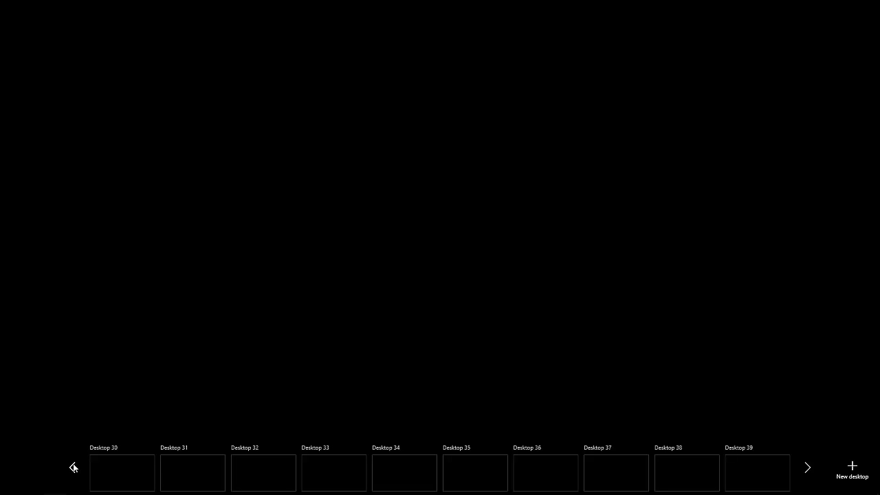
{"action": "left_click", "coordinate": [73, 468]}
{"action": "left_click", "coordinate": [151, 449]}
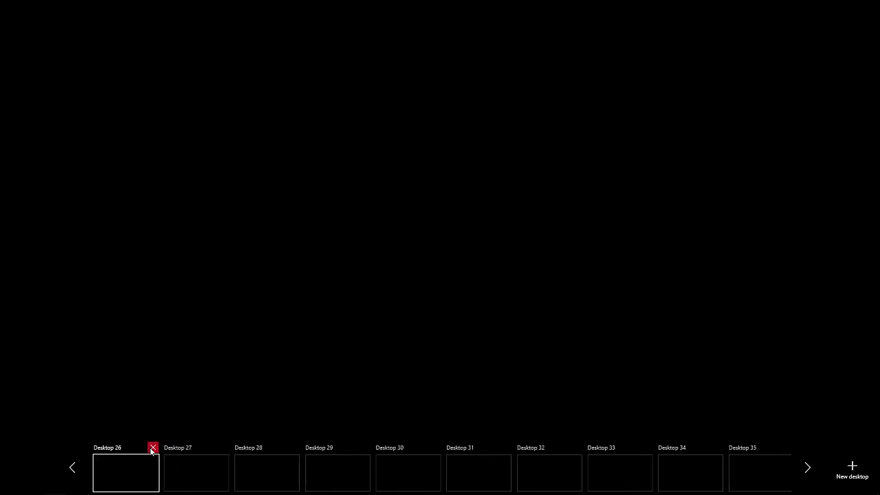
{"action": "left_click", "coordinate": [150, 449]}
{"action": "left_click", "coordinate": [150, 450]}
{"action": "left_click", "coordinate": [150, 449]}
{"action": "left_click", "coordinate": [149, 449]}
{"action": "left_click", "coordinate": [150, 449]}
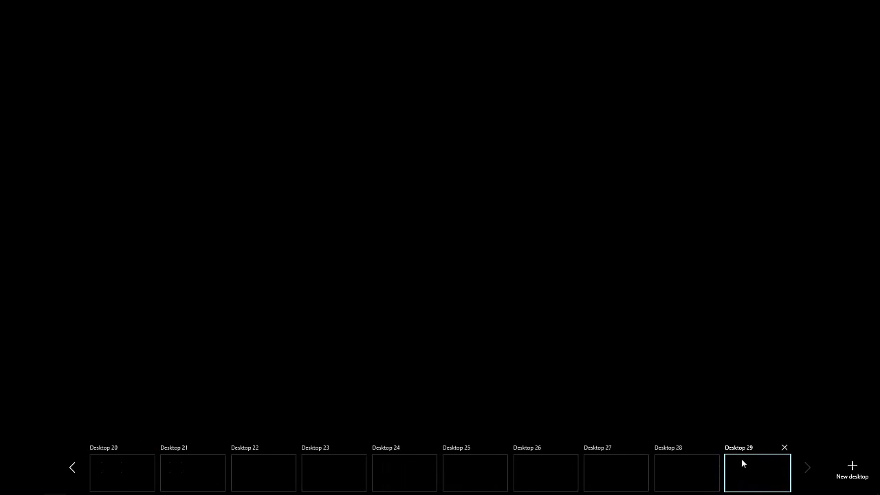
Remove the last desktops in the strip from Desktop 29 down to Desktop 24.
{"action": "left_click", "coordinate": [783, 447]}
{"action": "left_click", "coordinate": [783, 448]}
{"action": "left_click", "coordinate": [784, 448]}
{"action": "left_click", "coordinate": [783, 447]}
{"action": "left_click", "coordinate": [784, 448]}
{"action": "left_click", "coordinate": [783, 448]}
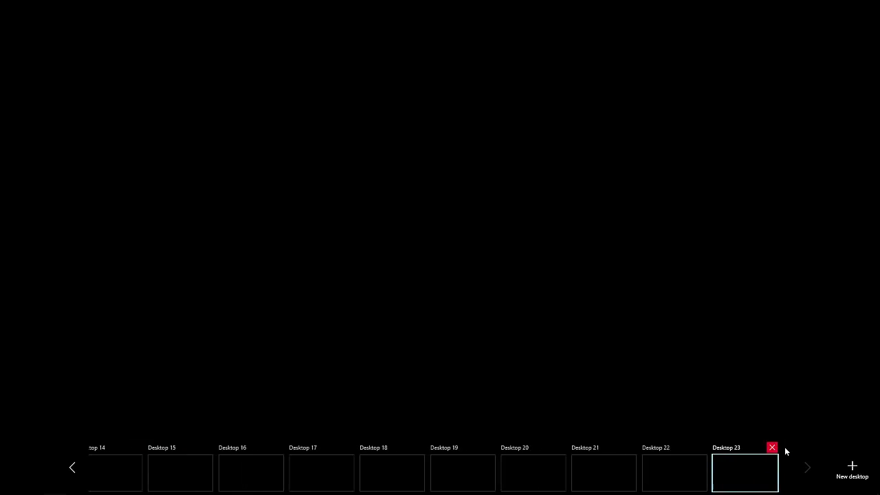
Keep removing the last desktop in the strip from Desktop 23 down until Desktop 13 is the last one.
{"action": "left_click", "coordinate": [784, 447]}
{"action": "left_click", "coordinate": [783, 448]}
{"action": "left_click", "coordinate": [784, 447]}
{"action": "left_click", "coordinate": [784, 447]}
{"action": "left_click", "coordinate": [784, 447]}
{"action": "left_click", "coordinate": [784, 447]}
{"action": "left_click", "coordinate": [783, 447]}
{"action": "left_click", "coordinate": [783, 447]}
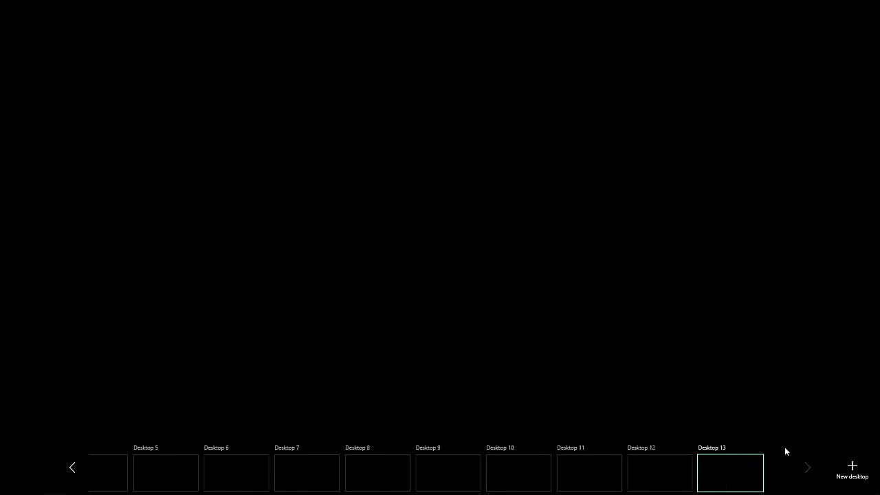
Remove the last desktops from Desktop 13 down to Desktop 6, leaving five desktops.
{"action": "left_click", "coordinate": [783, 448]}
{"action": "left_click", "coordinate": [784, 448]}
{"action": "left_click", "coordinate": [784, 448]}
{"action": "left_click", "coordinate": [784, 448]}
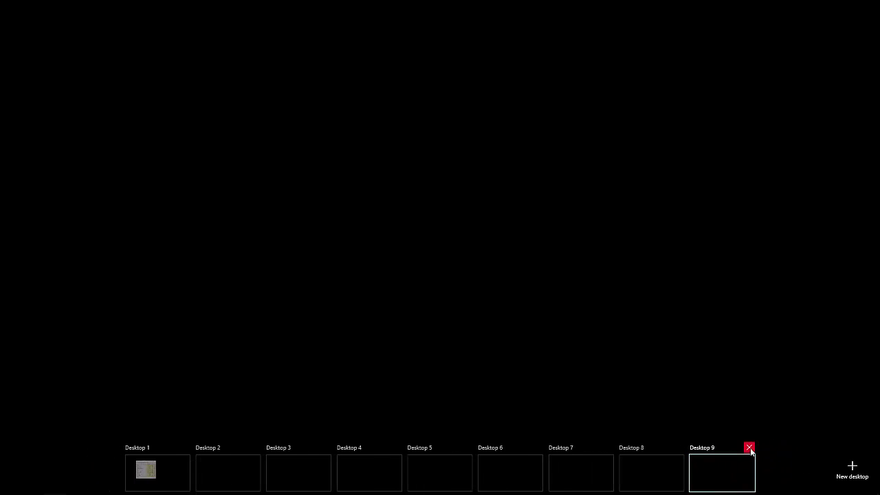
{"action": "left_click", "coordinate": [747, 447]}
{"action": "left_click", "coordinate": [712, 448]}
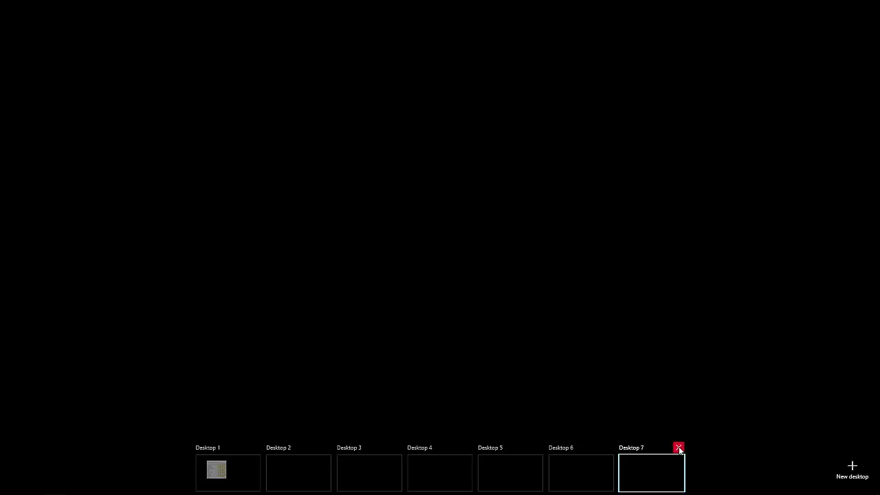
{"action": "left_click", "coordinate": [677, 448]}
{"action": "left_click", "coordinate": [643, 447]}
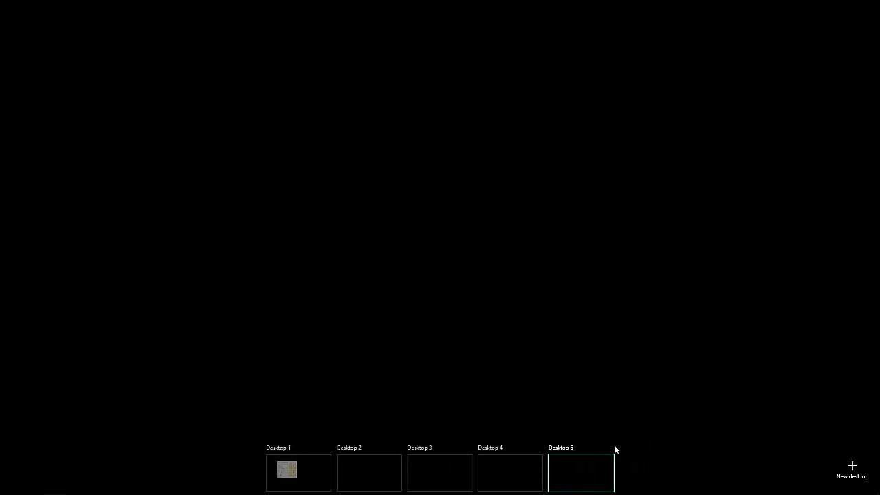
{"action": "left_click", "coordinate": [603, 446]}
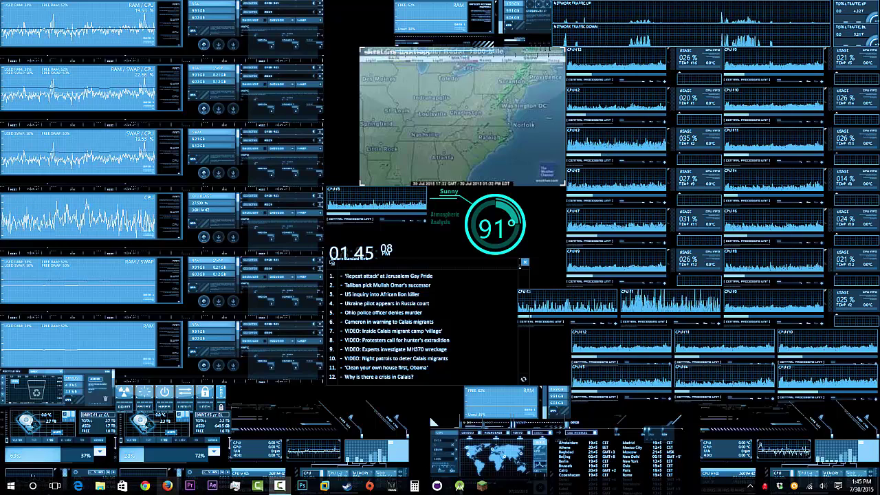
Reopen Task View and remove Desktops 5 through 2 so only the original desktop is left.
{"action": "left_click", "coordinate": [68, 483]}
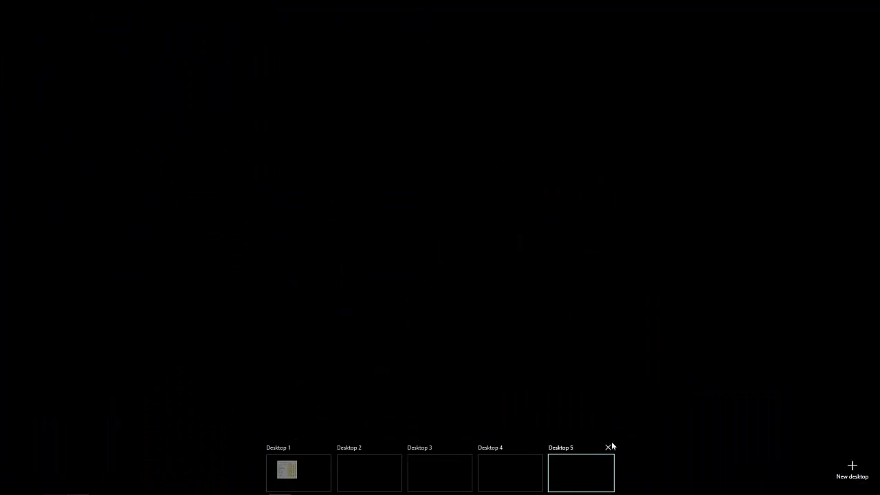
{"action": "left_click", "coordinate": [608, 447]}
{"action": "left_click", "coordinate": [571, 447]}
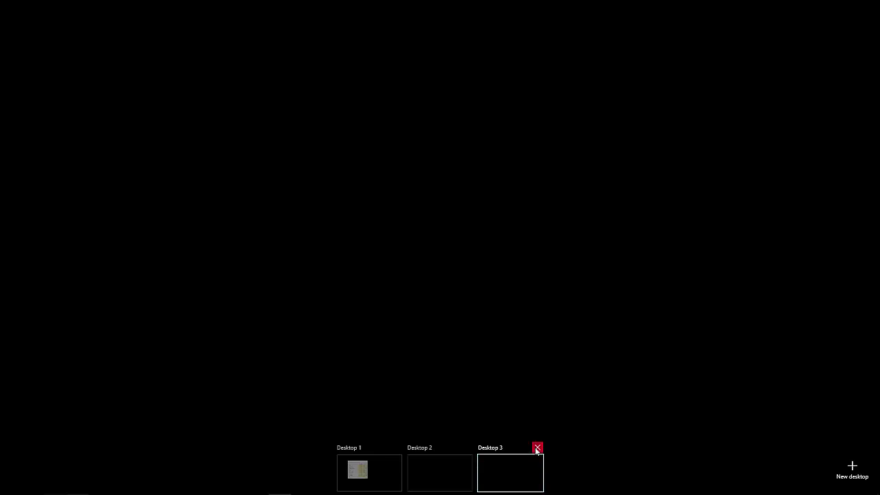
{"action": "left_click", "coordinate": [536, 448]}
{"action": "left_click", "coordinate": [501, 447]}
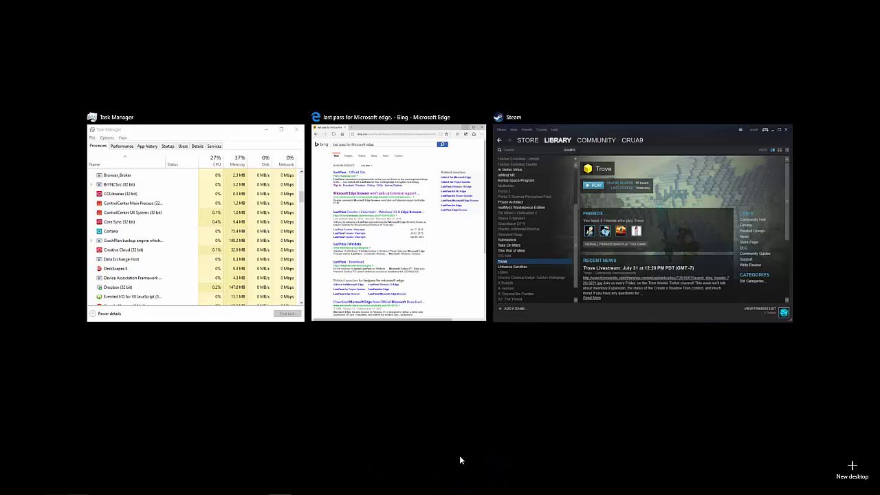
{"action": "left_click", "coordinate": [442, 448]}
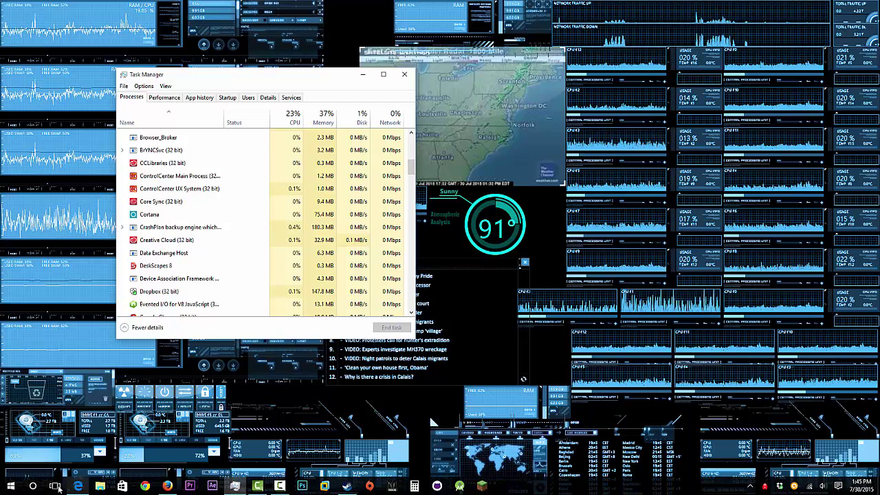
Add a second desktop in Task View, and minimize Task Manager on Desktop 1.
{"action": "left_click", "coordinate": [55, 486]}
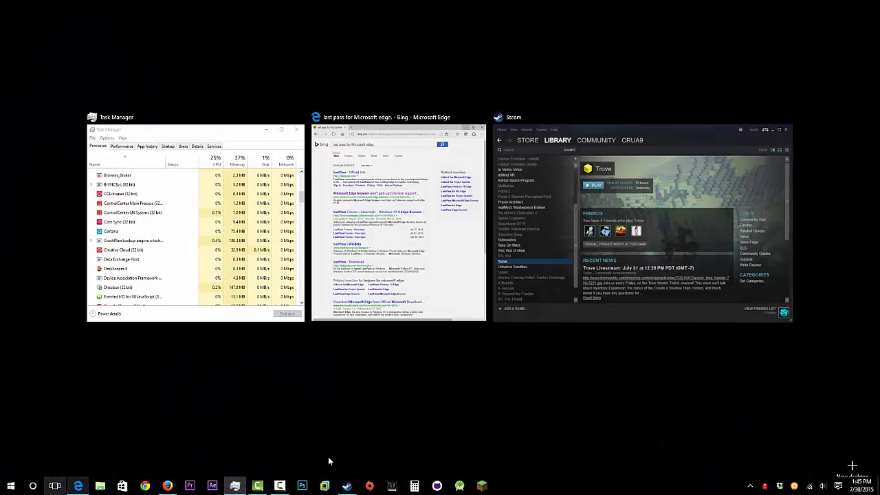
{"action": "left_click", "coordinate": [852, 470]}
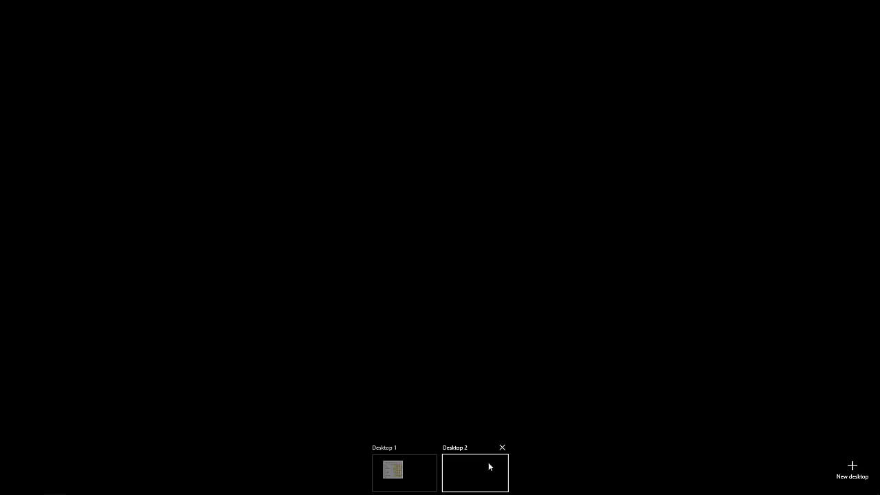
{"action": "left_click", "coordinate": [462, 389]}
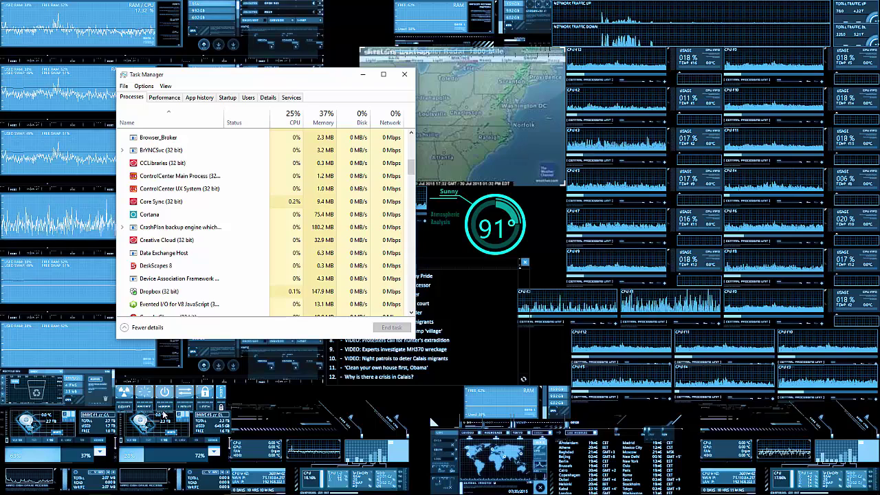
{"action": "left_click", "coordinate": [363, 74]}
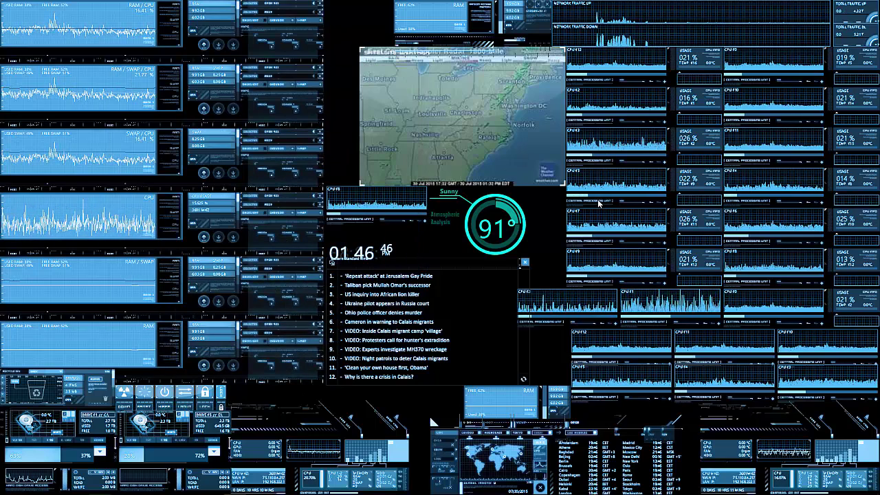